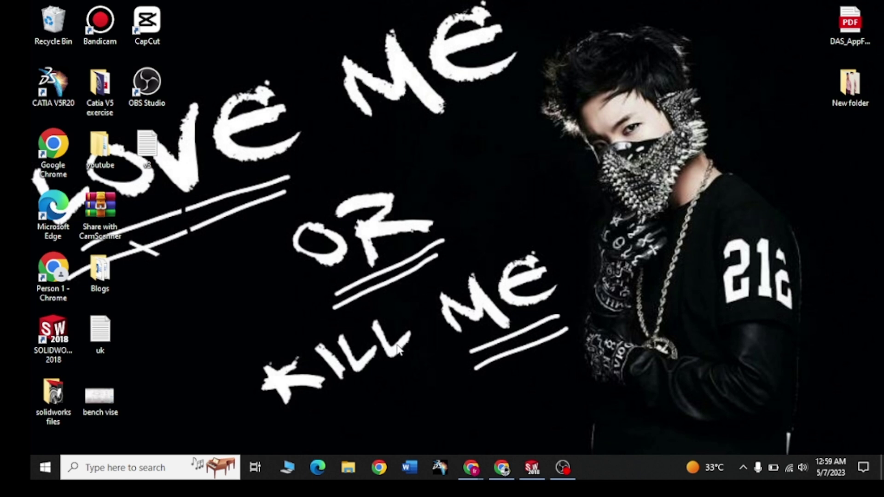
- Create a new part document, Part2, in SOLIDWORKS
click(532, 467)
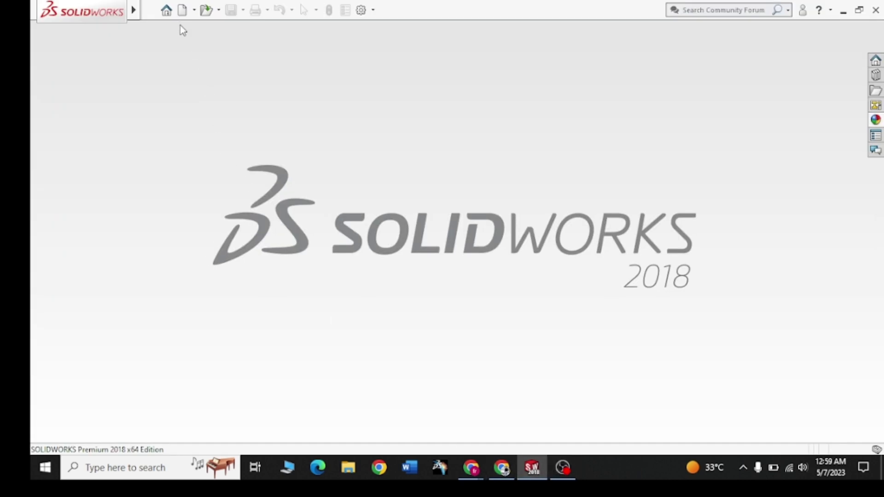
click(182, 10)
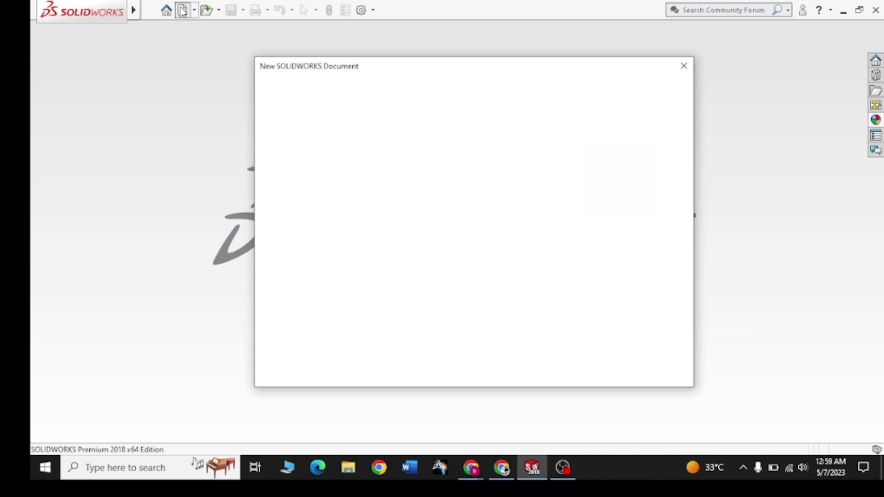
double_click(327, 202)
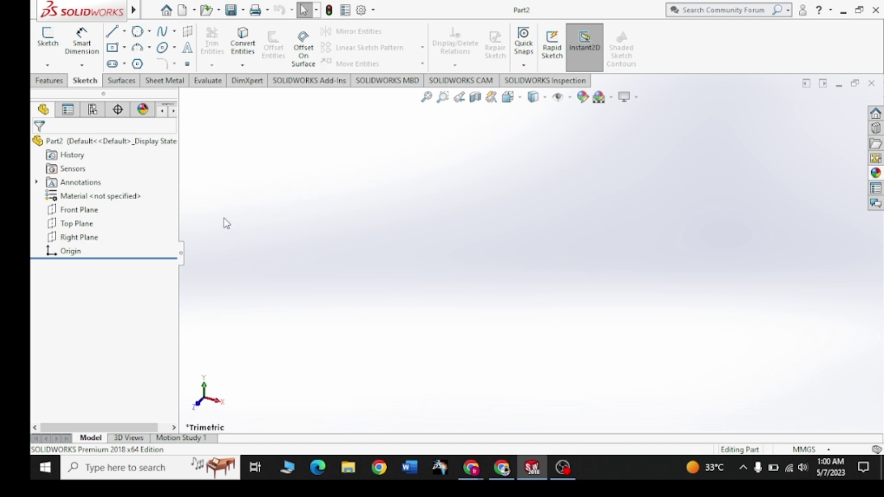
- Browse the Line, Circle, Spline, Rectangle and Arc tool variants on the Sketch tab
click(126, 30)
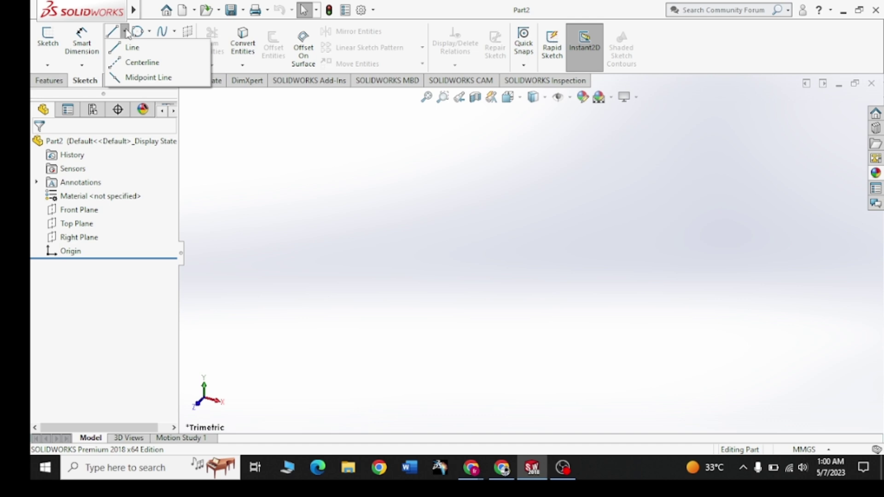
click(151, 32)
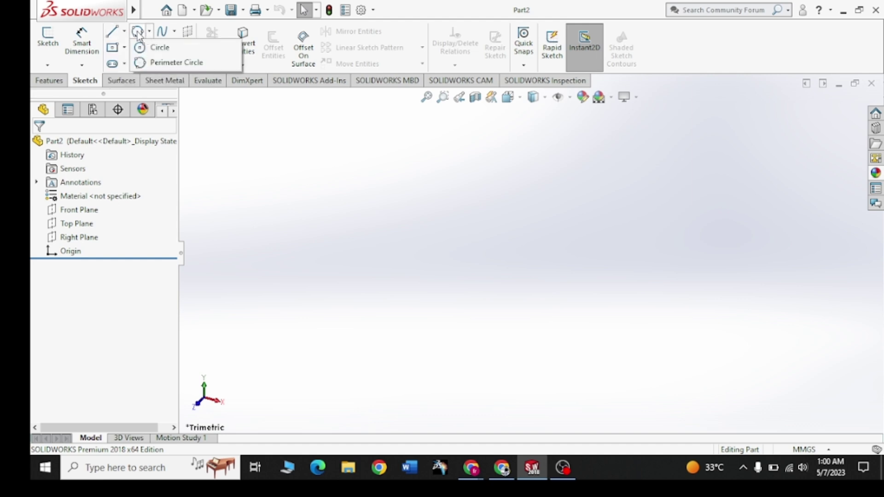
click(174, 32)
click(124, 47)
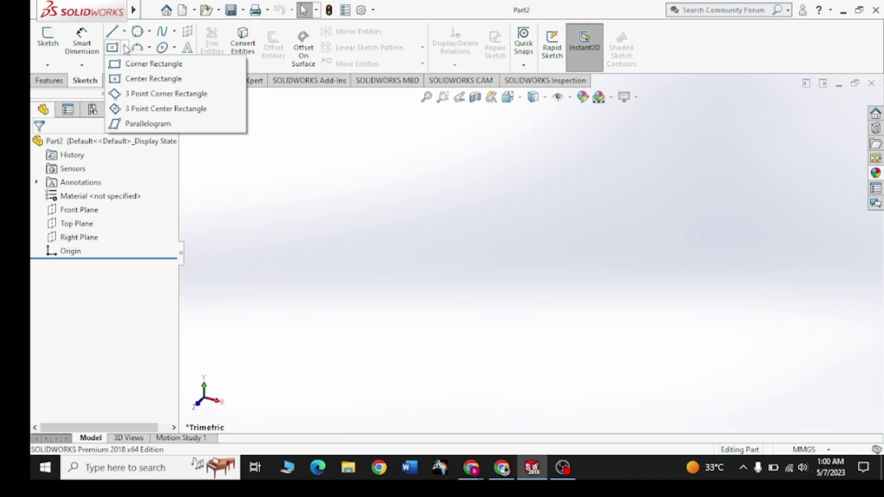
click(148, 47)
click(149, 32)
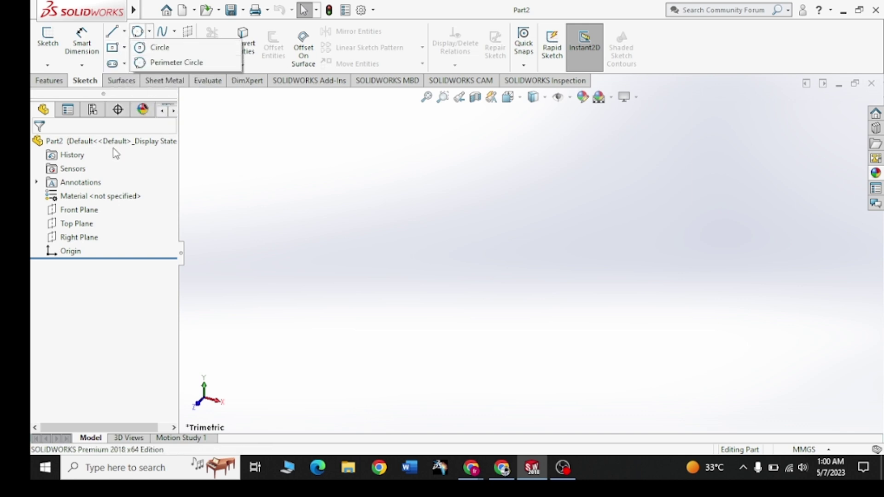
- Sketch a circle centred on the origin on the Front Plane, viewed normal to it
click(89, 210)
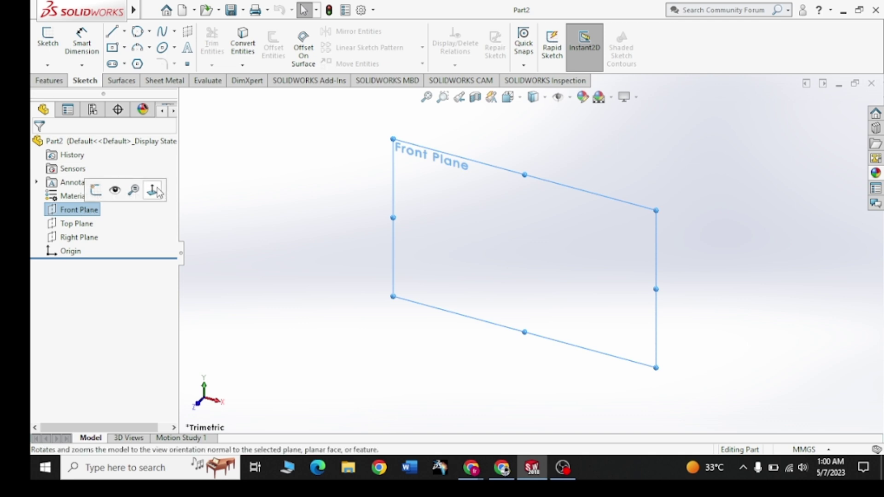
click(154, 190)
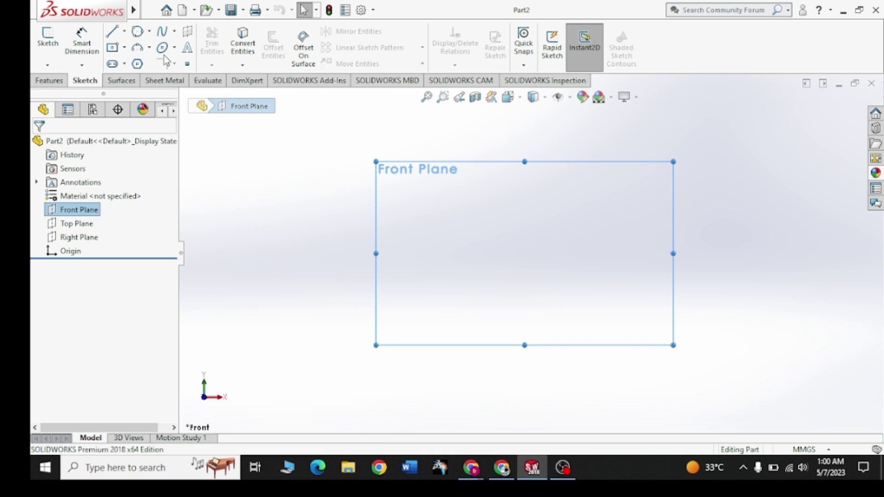
click(151, 33)
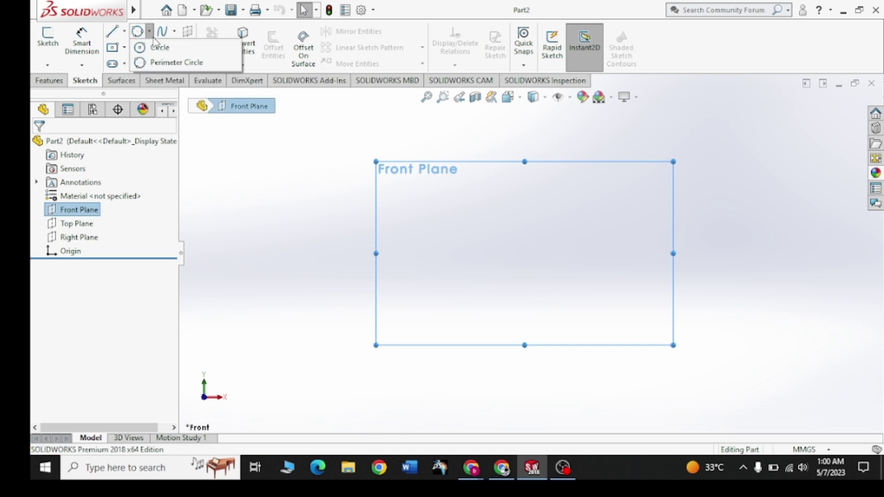
click(157, 48)
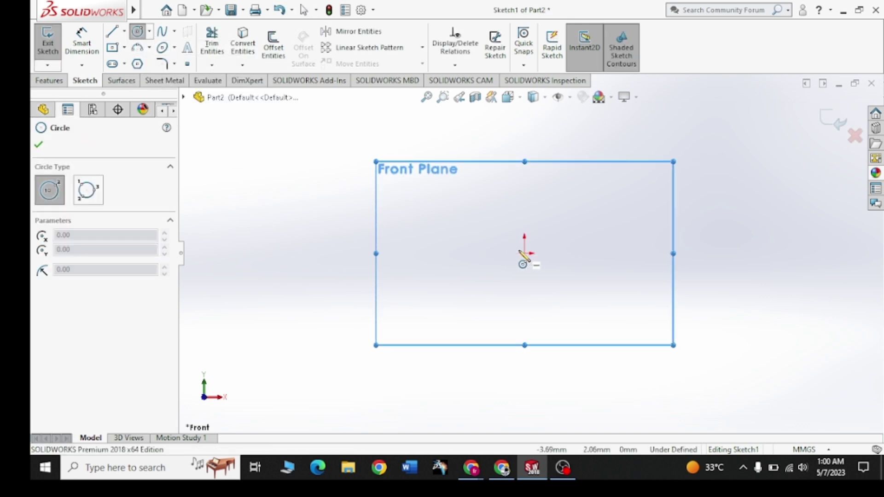
click(523, 253)
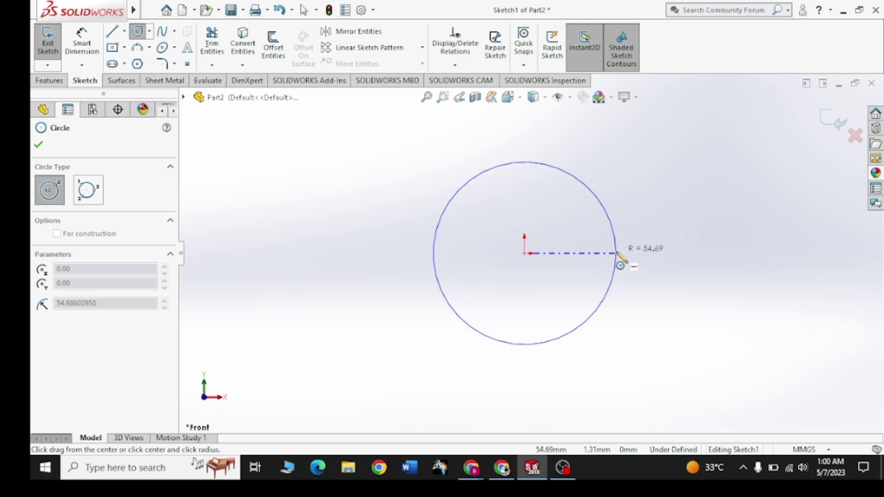
click(617, 253)
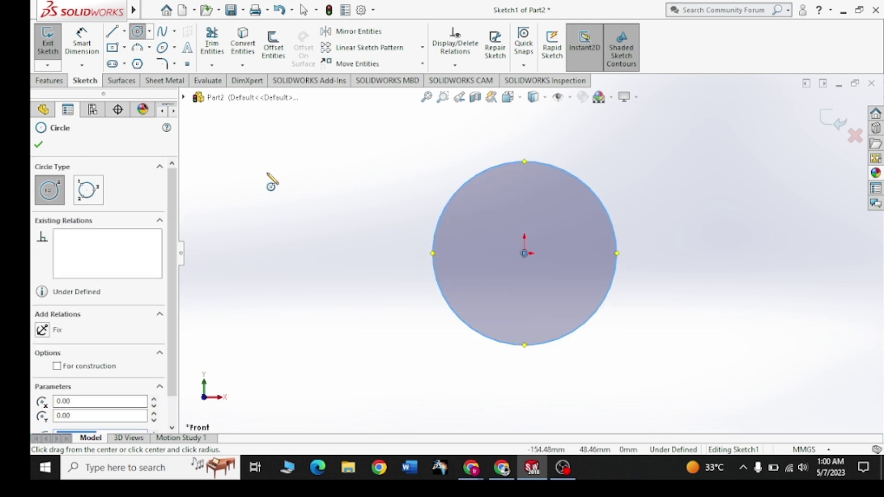
- Set the circle's radius to 50 and close the Circle PropertyManager
scroll(177, 192, down, 2)
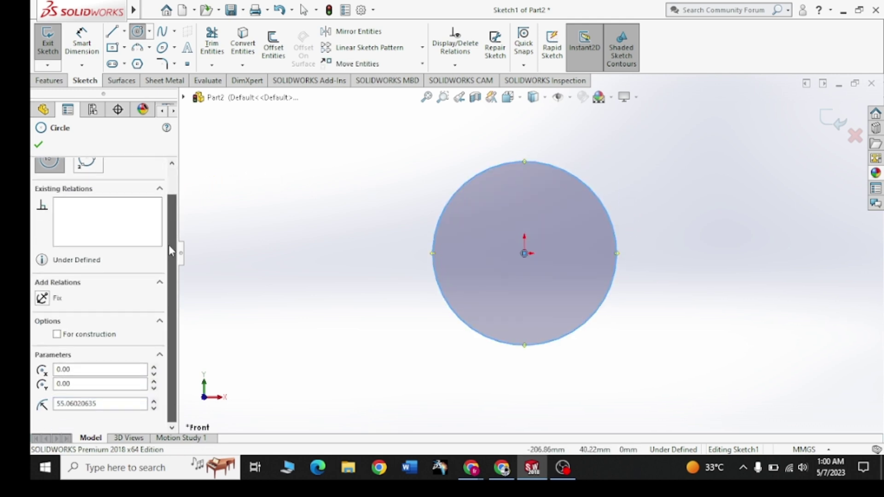
double_click(105, 403)
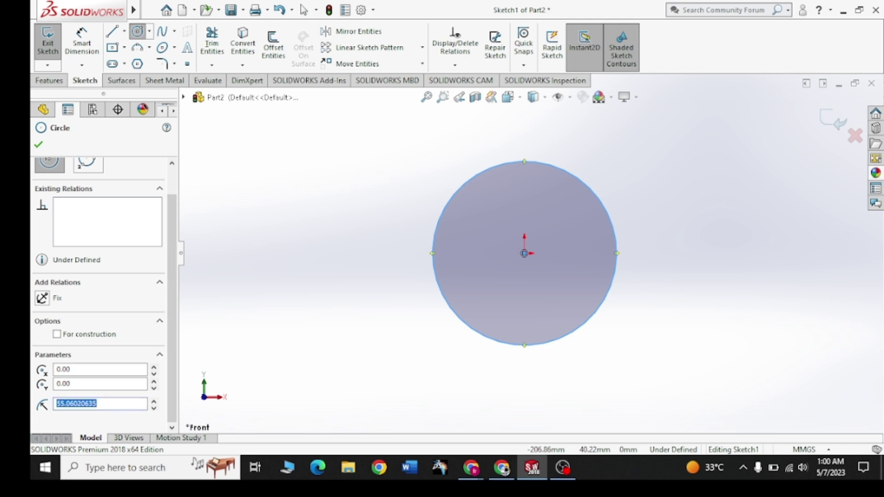
text(50)
key(Return)
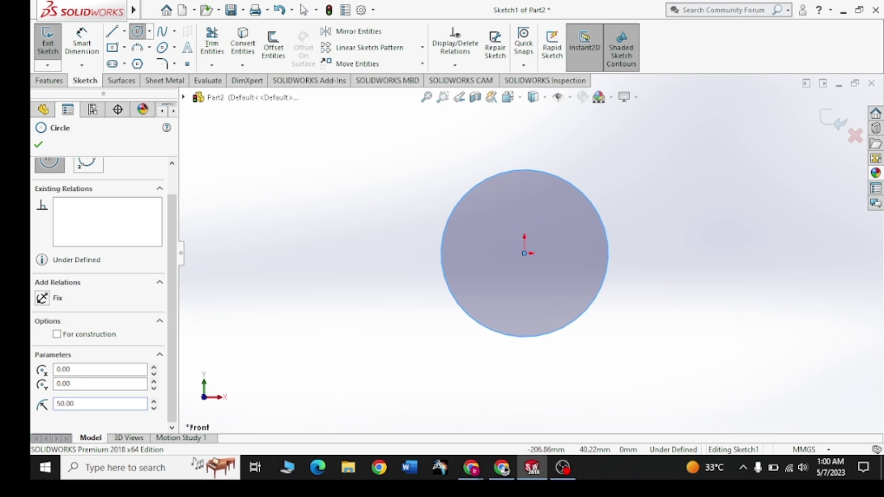
click(39, 145)
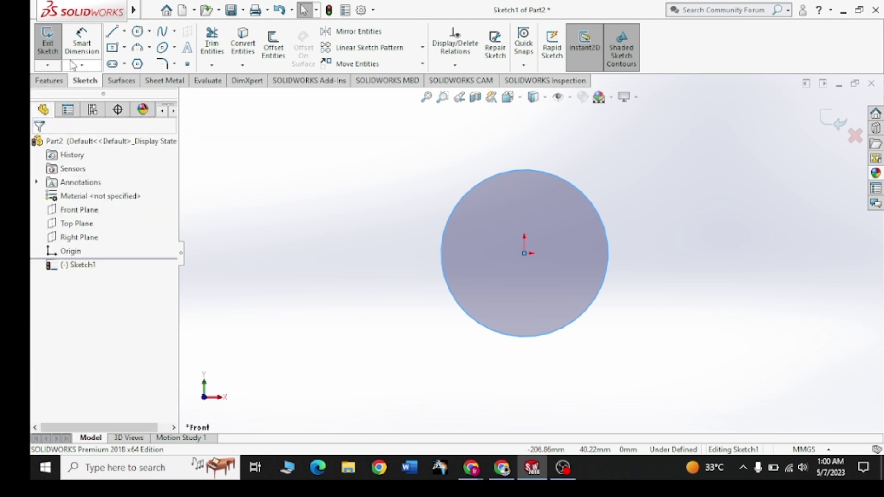
- Add a Ø50 diameter dimension to the circle, placed to its left
click(80, 44)
click(457, 203)
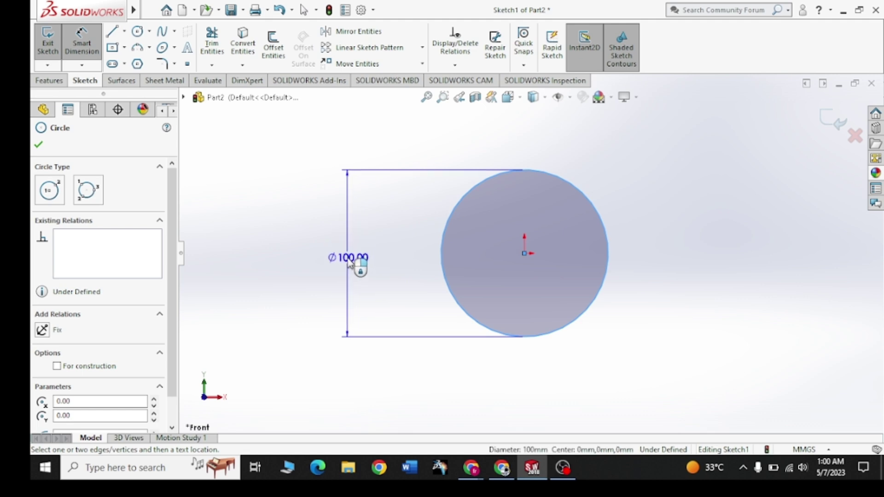
click(349, 264)
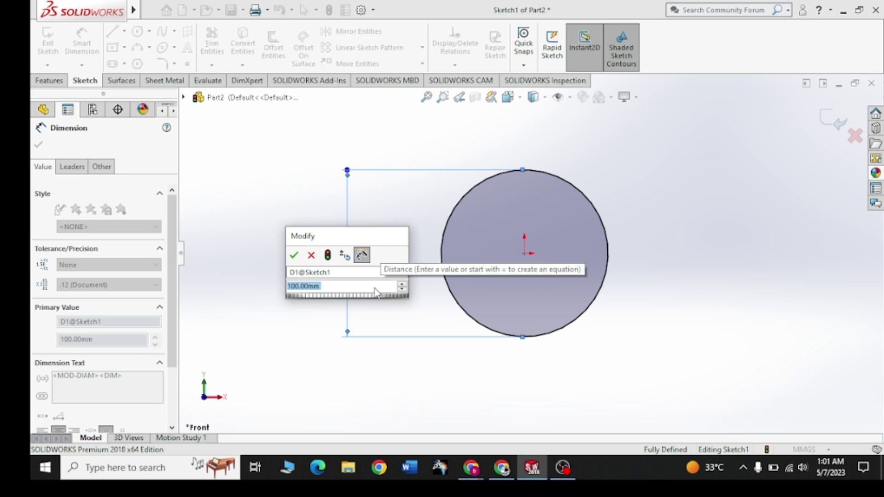
text(50)
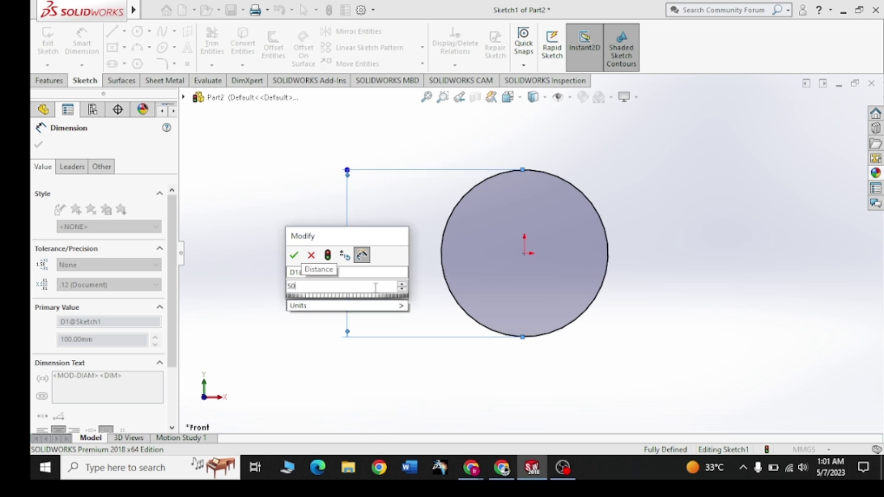
key(Return)
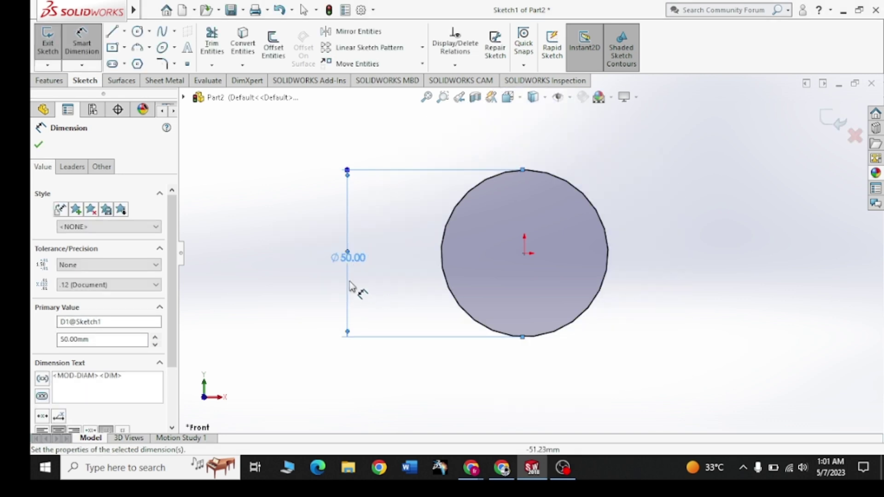
mouse_move(175, 290)
mouse_down()
mouse_move(169, 339)
mouse_move(169, 289)
mouse_up()
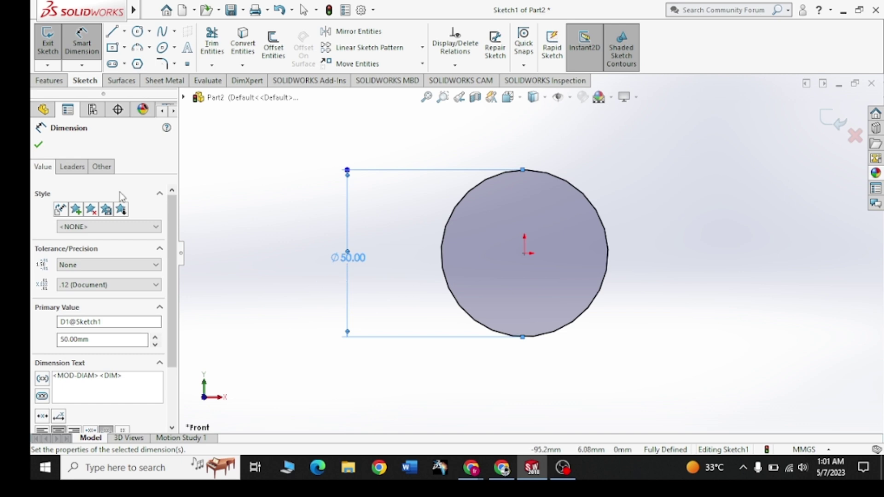
click(41, 148)
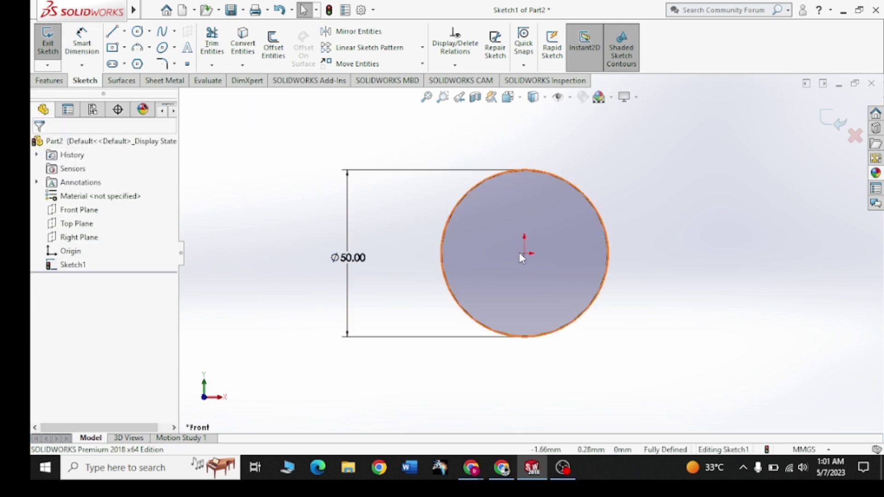
- Draw a smaller perimeter circle through three points right of the large circle
click(150, 31)
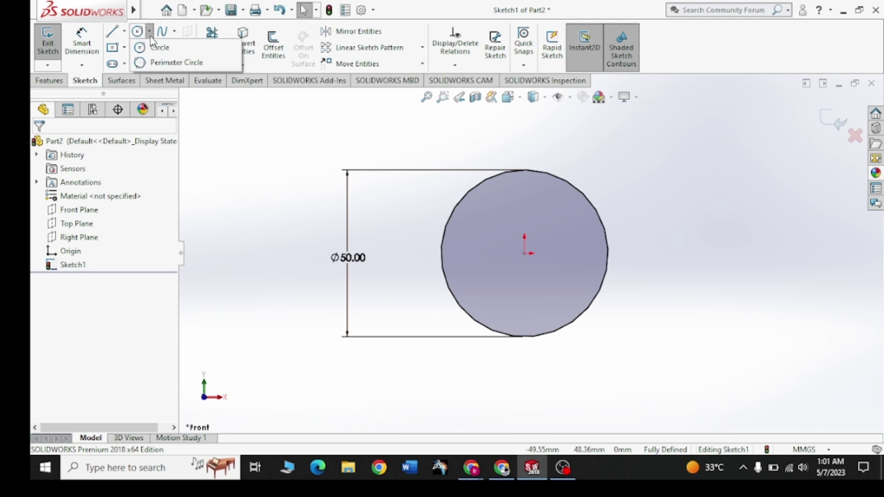
click(158, 63)
key(z)
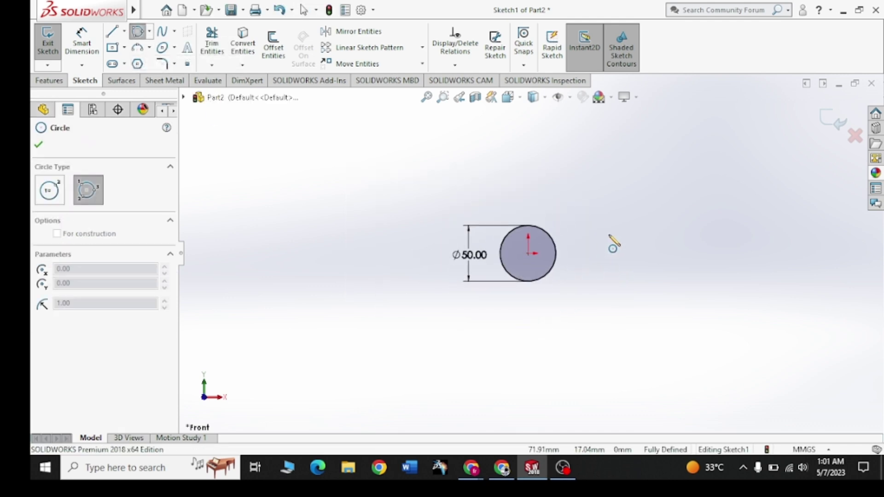
scroll(607, 251, down, 3)
scroll(547, 274, down, 2)
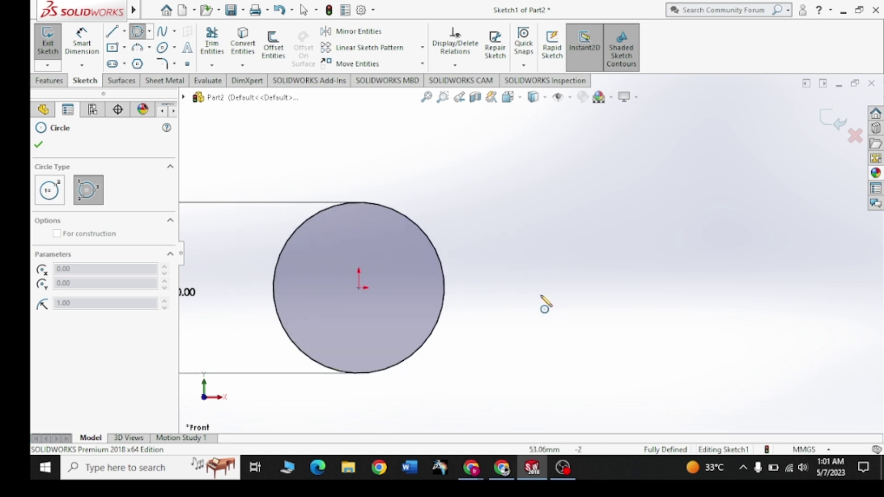
click(568, 280)
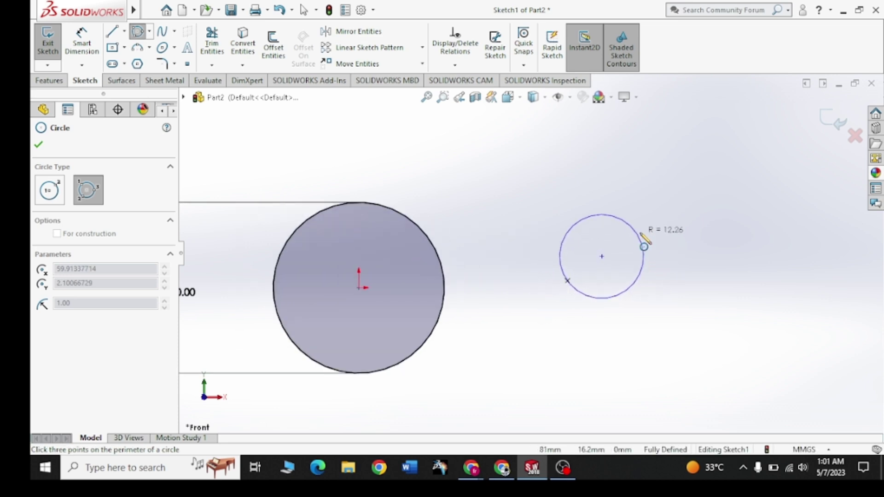
click(646, 282)
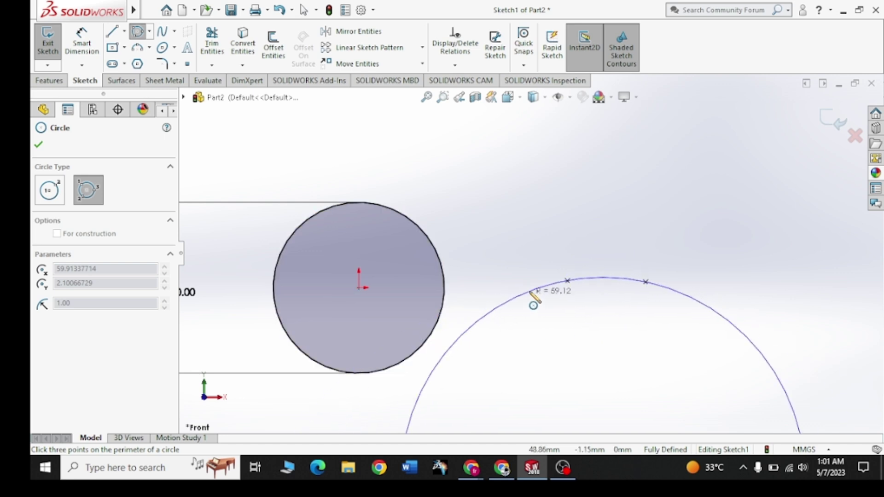
click(587, 250)
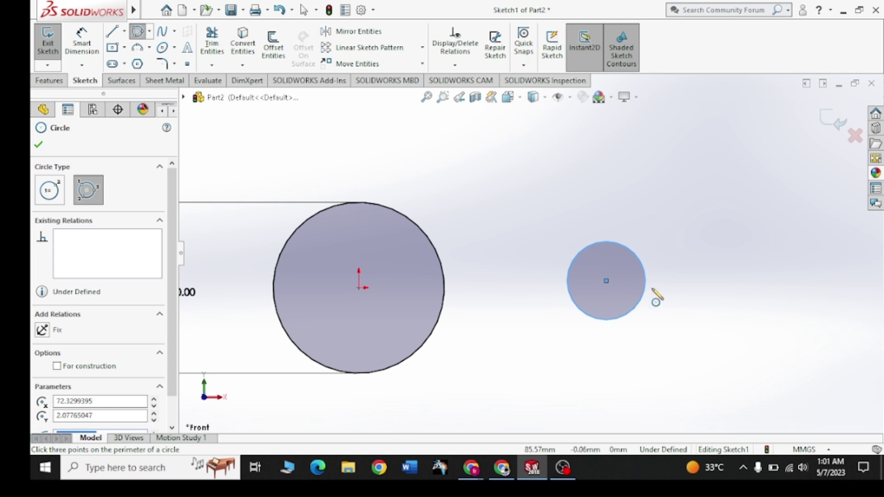
click(38, 144)
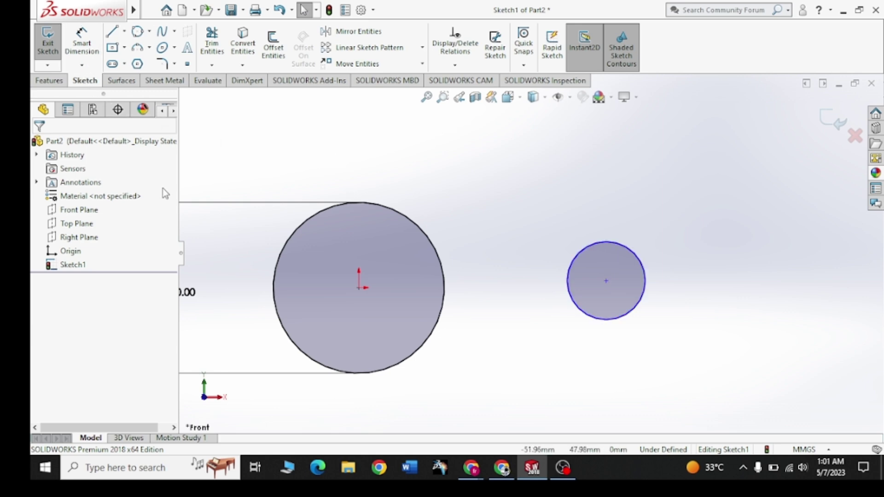
mouse_move(81, 10)
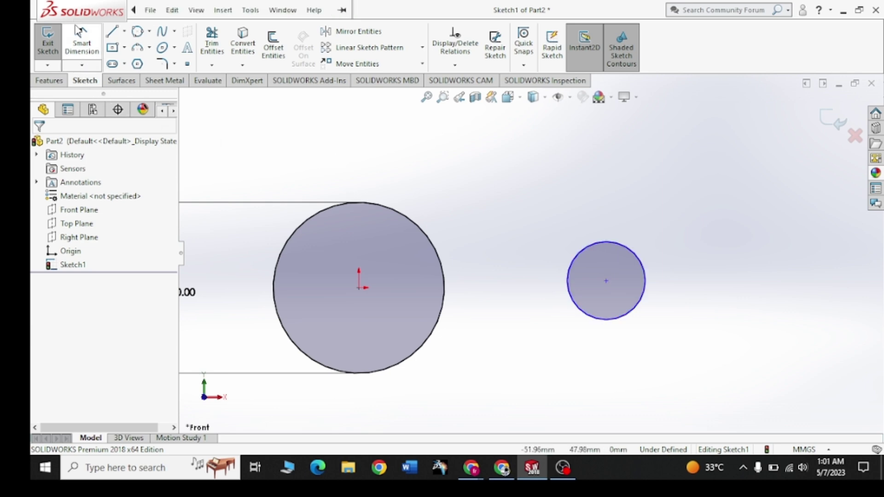
- Dimension the small circle's diameter to 25, placing it to the left
click(82, 41)
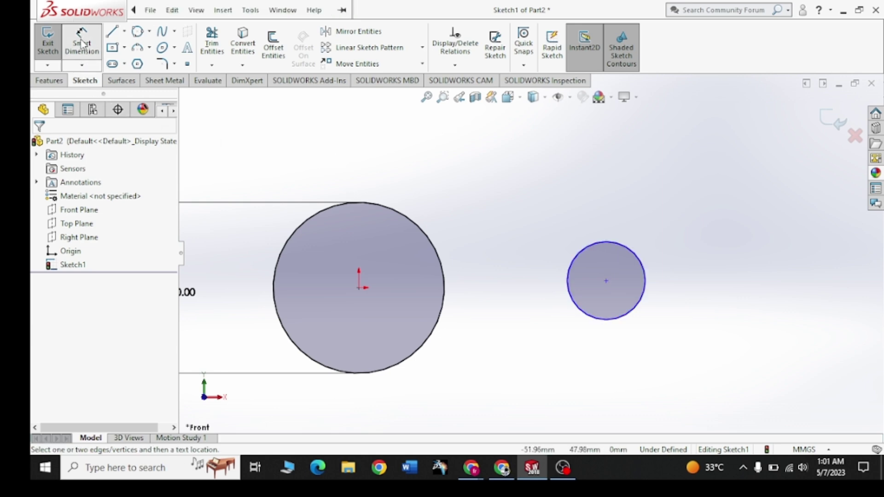
click(587, 247)
click(504, 282)
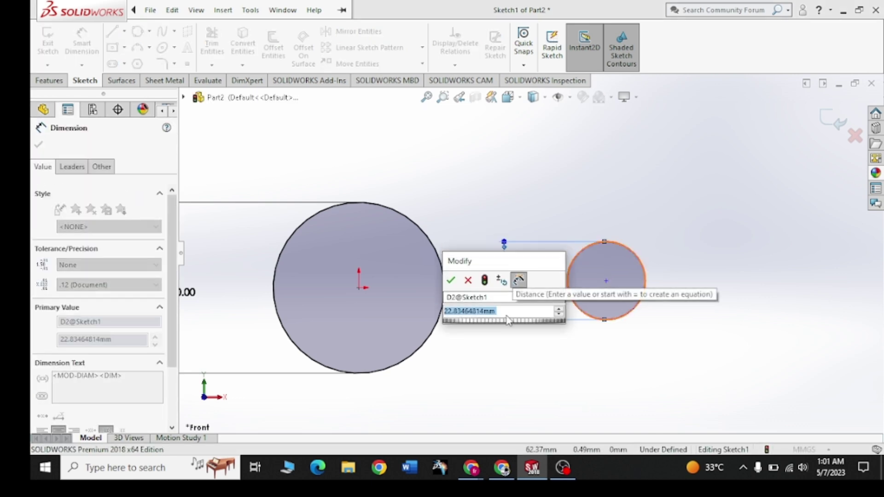
text(2)
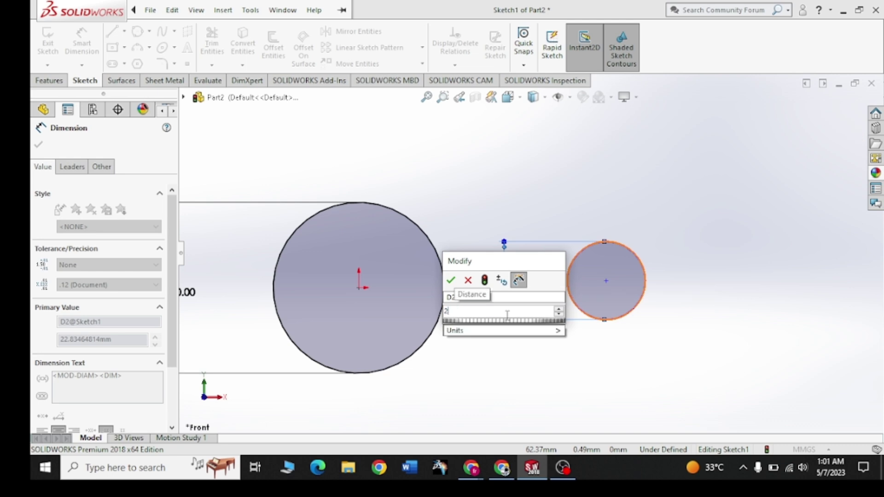
text(5)
key(Return)
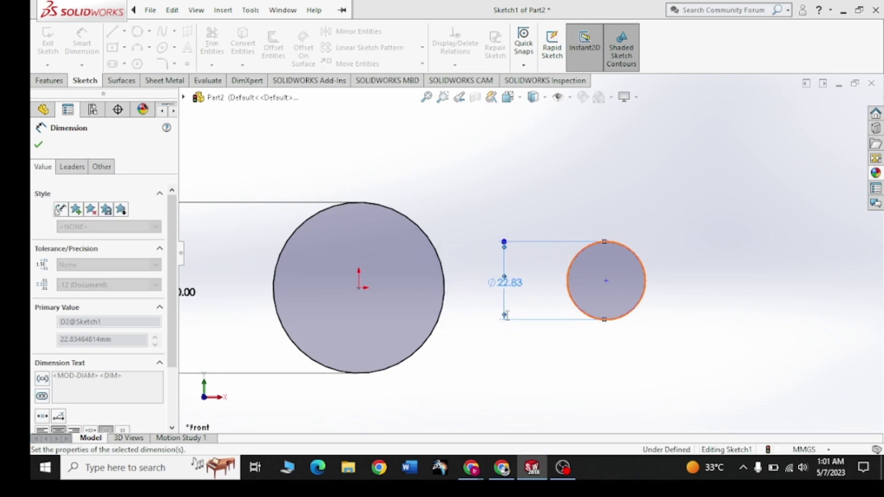
click(38, 144)
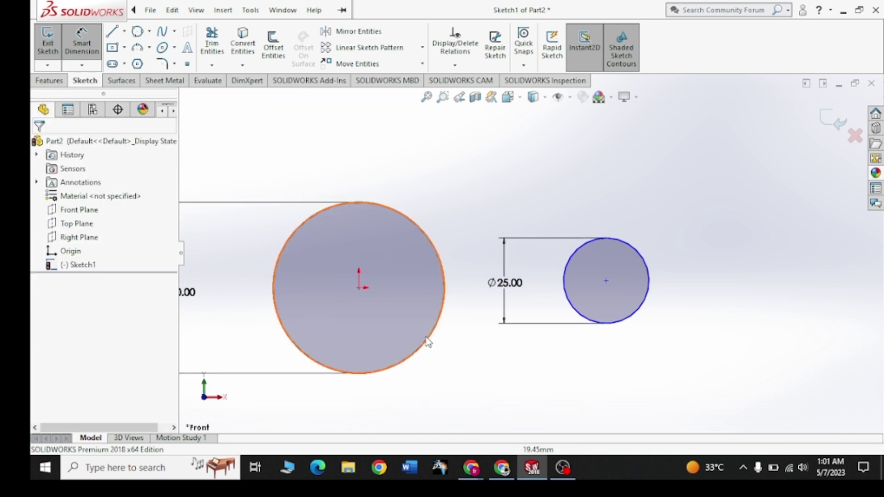
scroll(502, 261, up, 4)
scroll(496, 241, down, 1)
scroll(496, 241, down, 1)
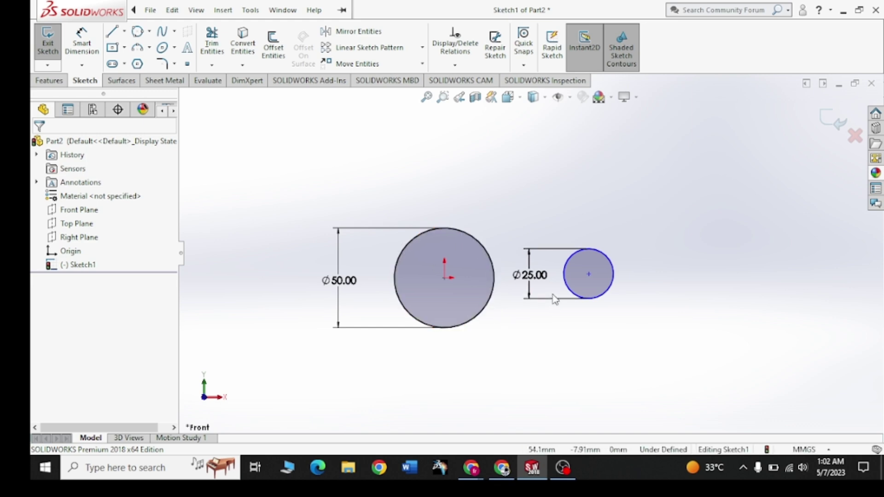
- Draw a closed freeform spline through eight points above the circles
click(174, 33)
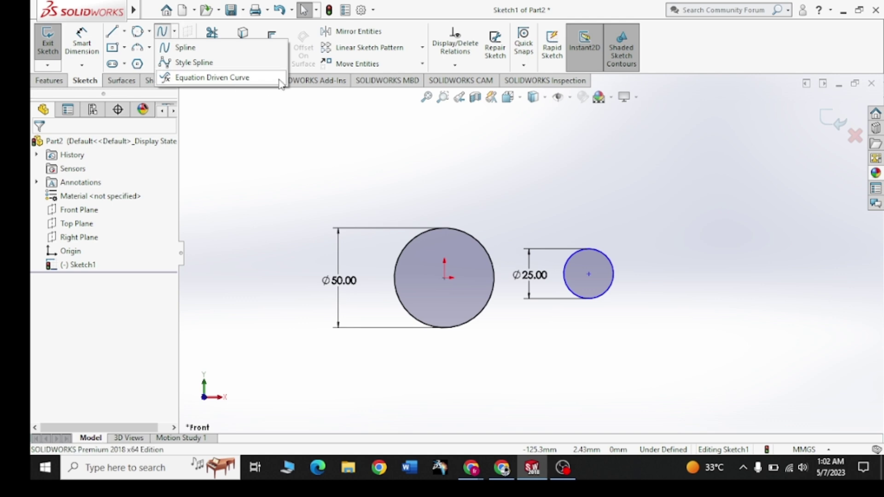
click(199, 50)
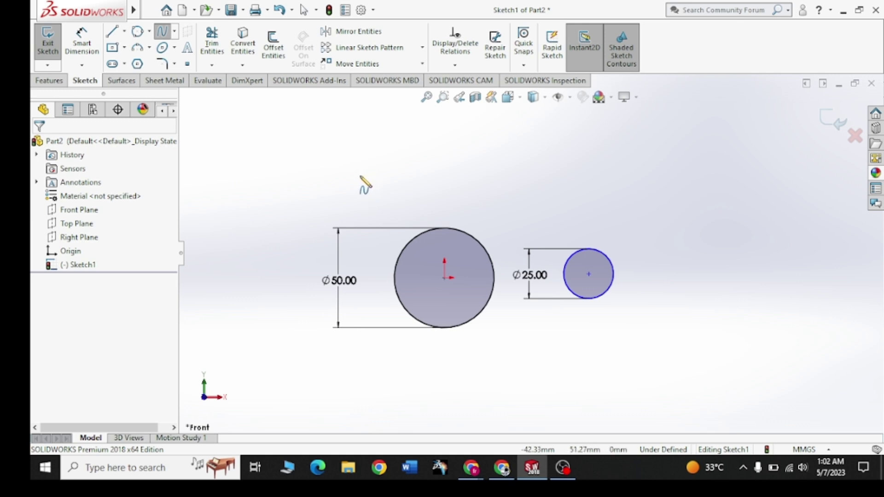
click(360, 175)
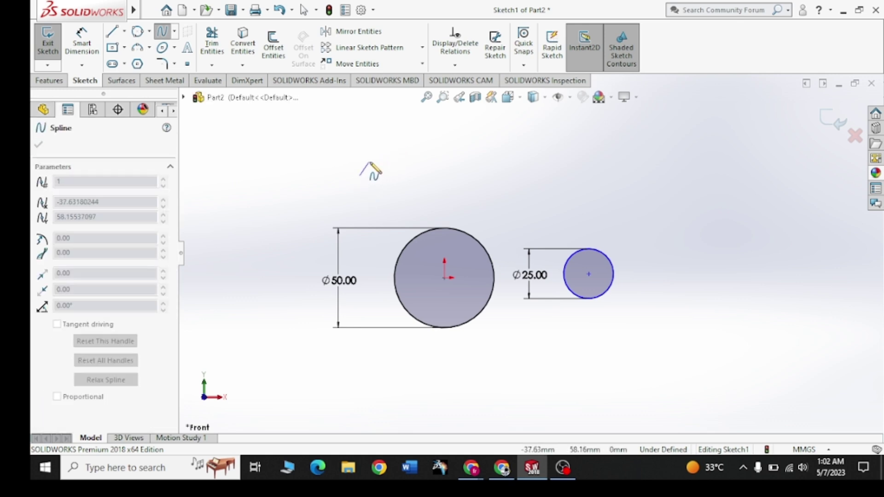
click(392, 157)
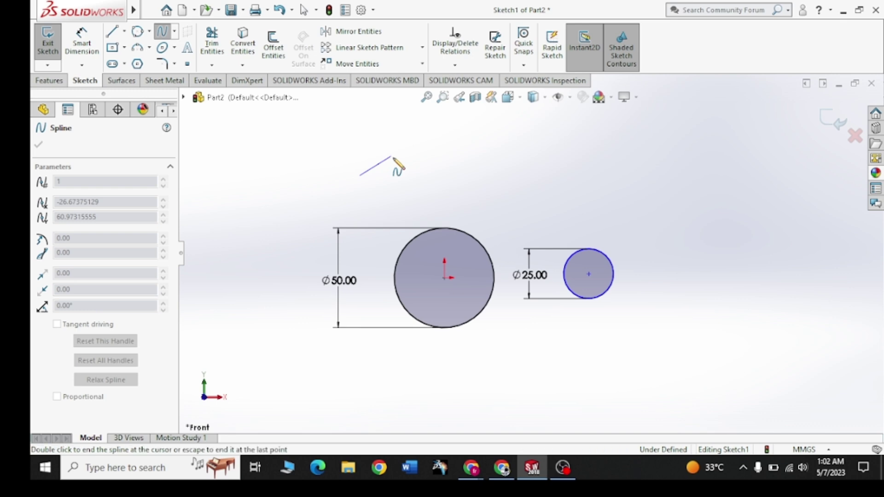
click(420, 186)
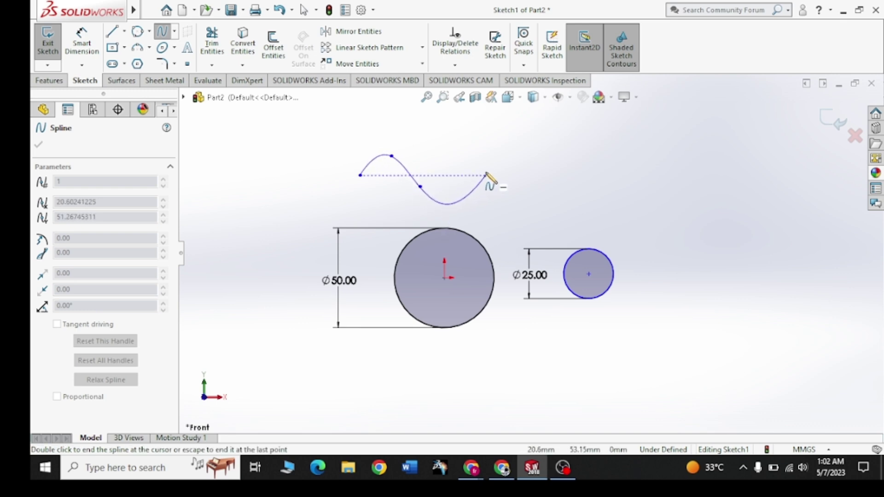
click(481, 175)
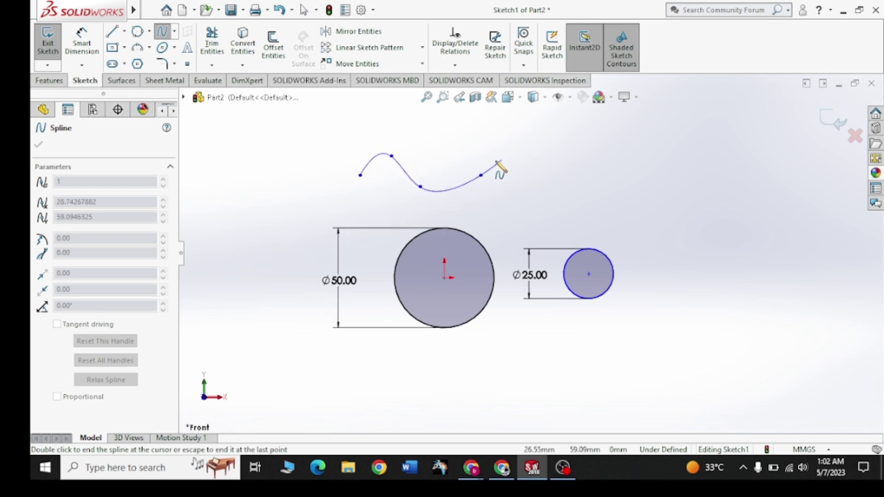
click(529, 157)
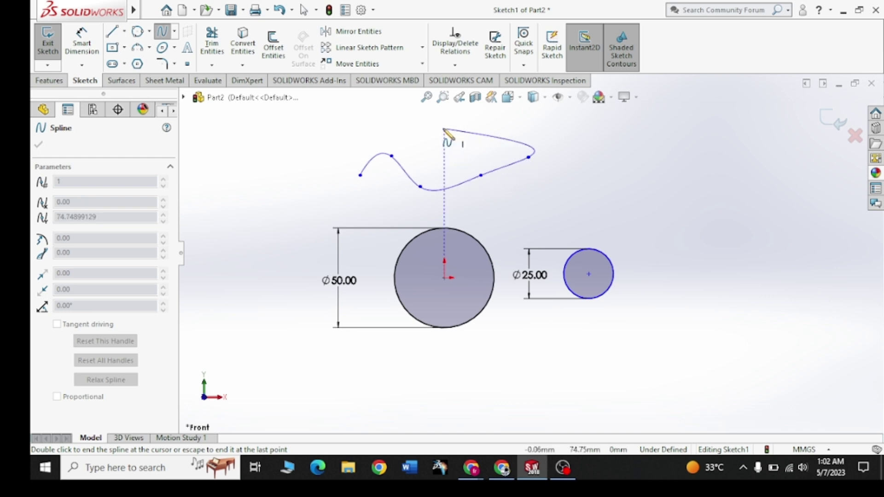
click(445, 127)
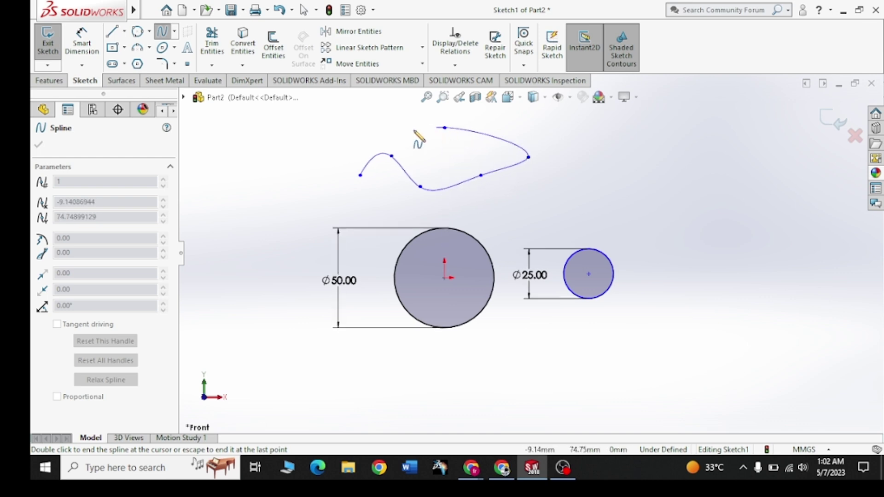
click(360, 176)
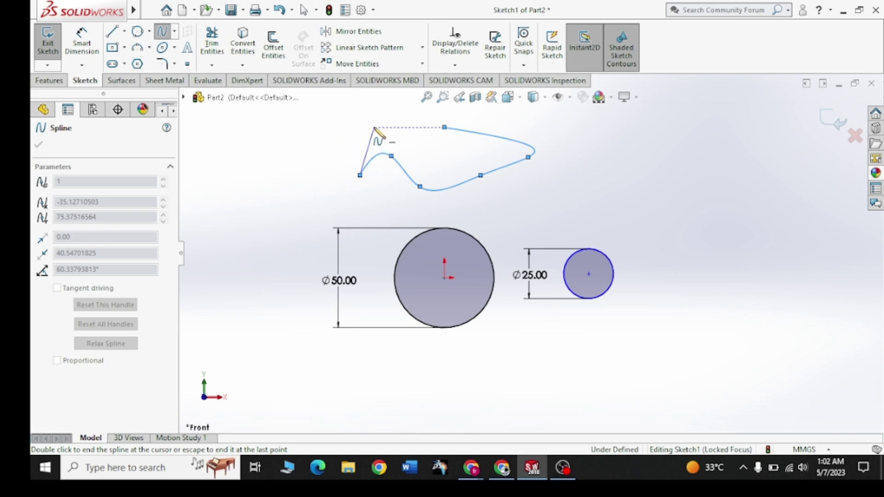
click(375, 129)
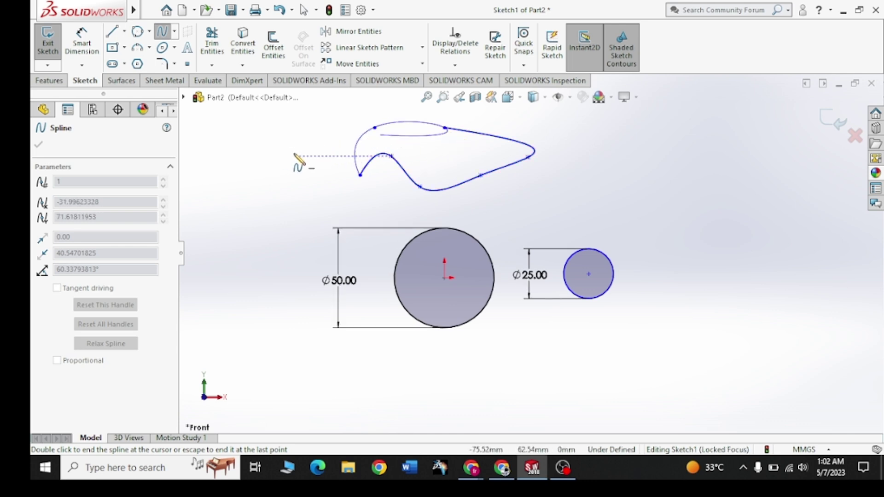
key(Escape)
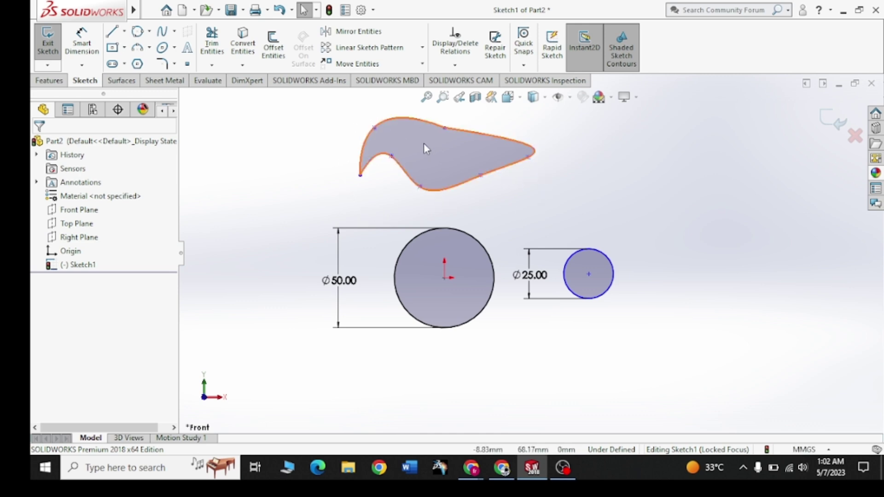
- Start a style spline right of the closed shape with its first three points
click(175, 31)
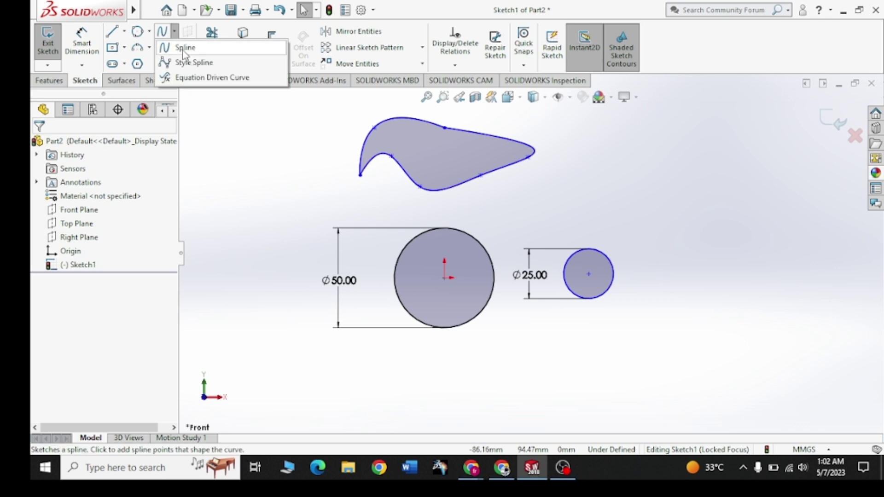
click(194, 63)
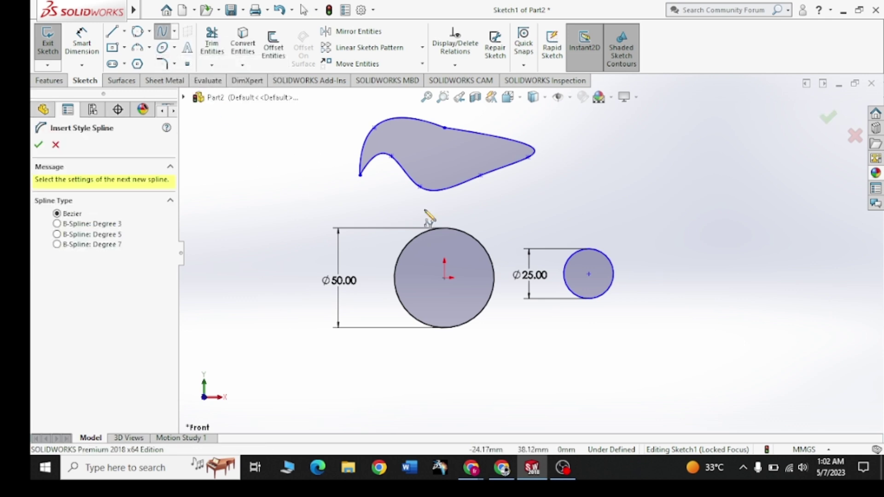
scroll(639, 203, up, 2)
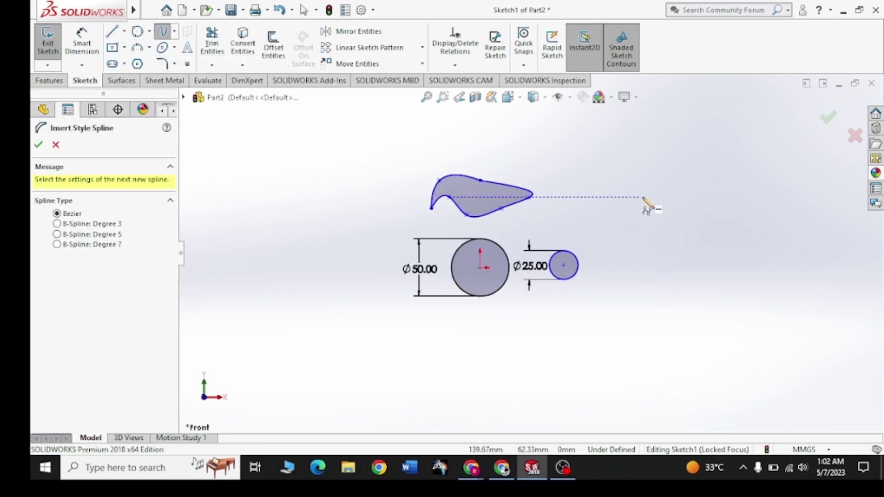
scroll(644, 208, down, 1)
scroll(586, 220, down, 1)
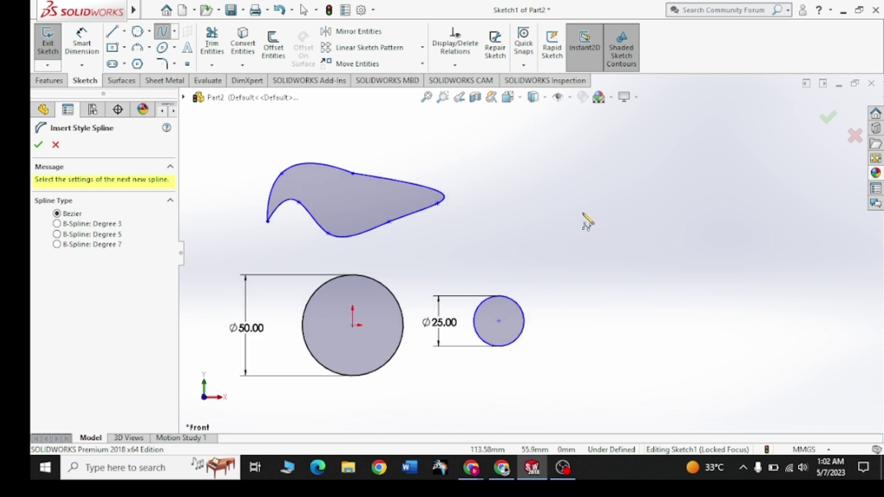
scroll(588, 222, down, 1)
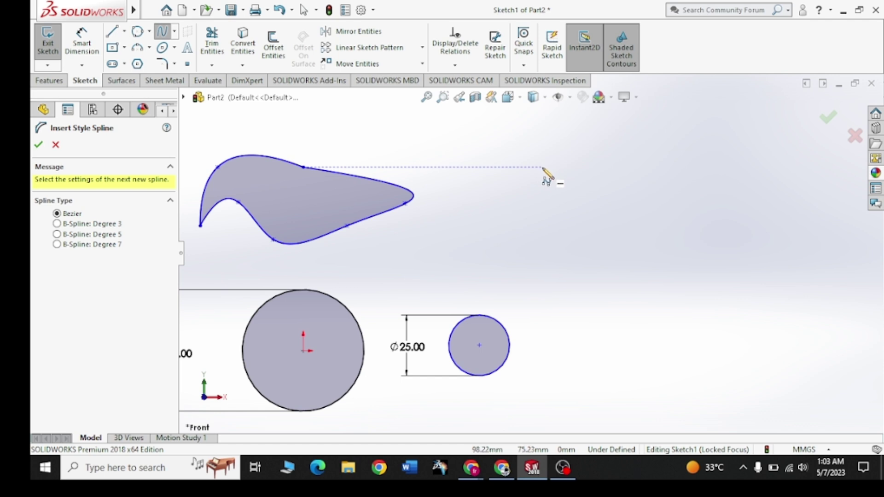
click(543, 167)
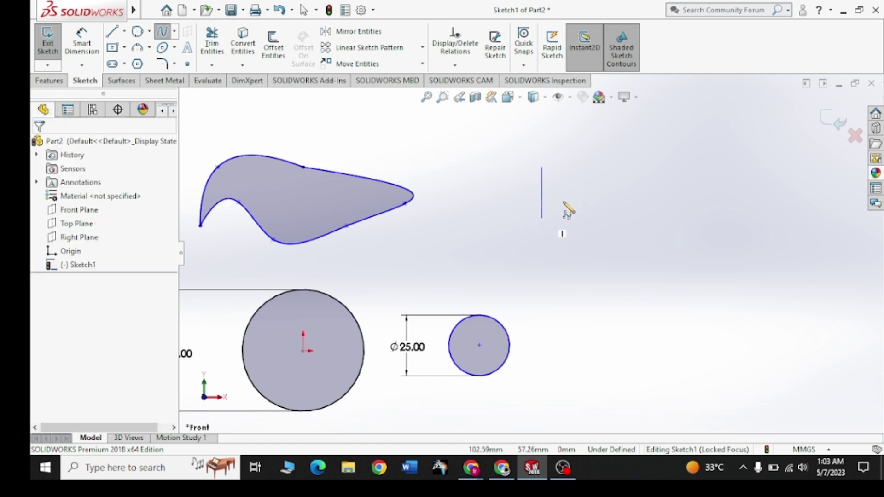
click(591, 168)
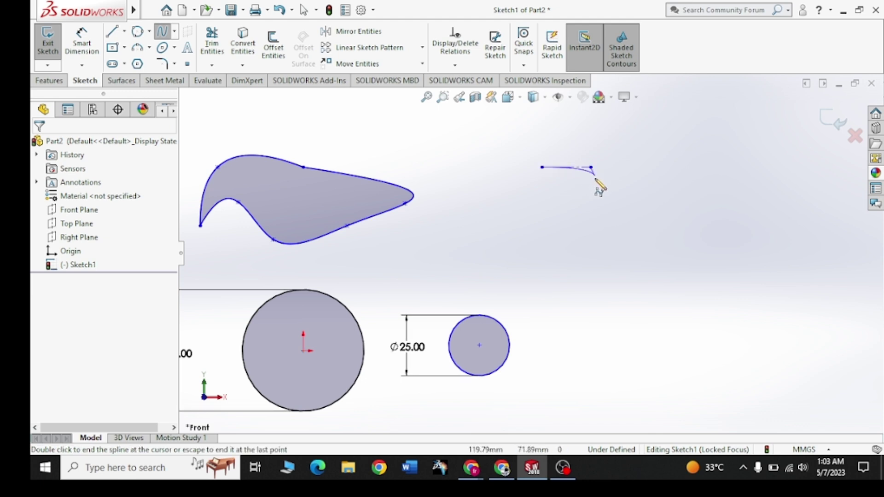
click(591, 205)
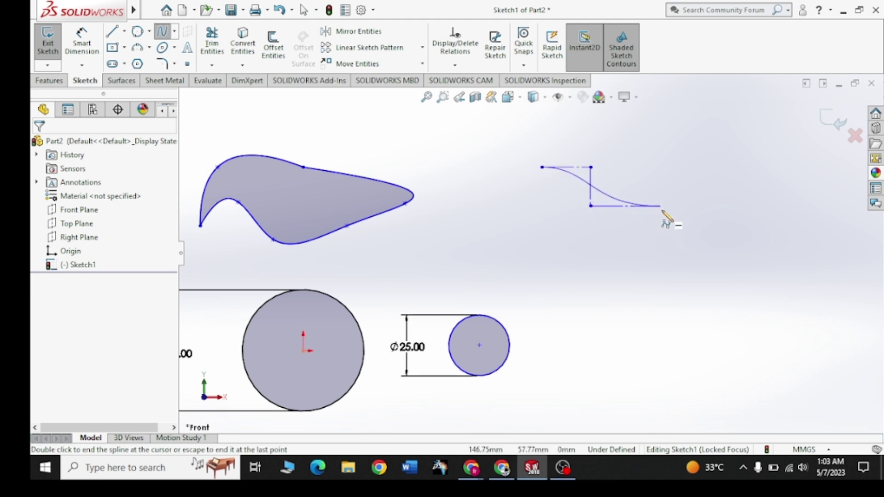
- Complete the wavy style spline with two more points and end it via Select
click(662, 170)
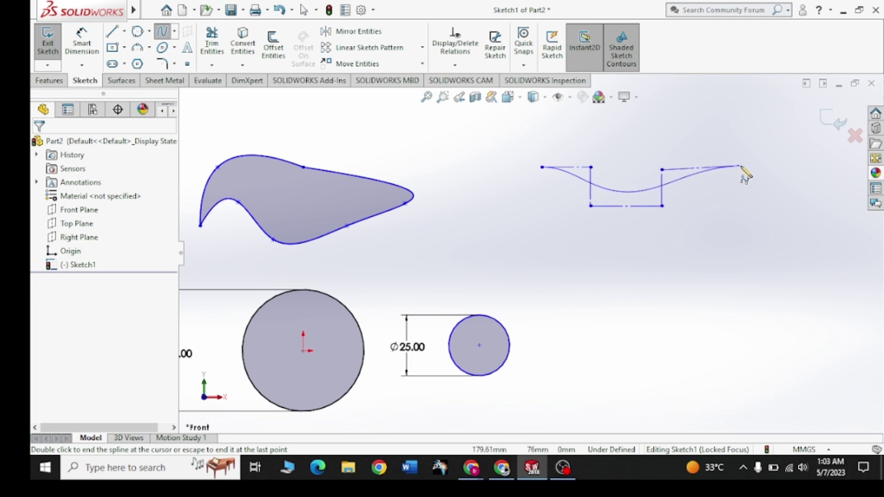
click(727, 167)
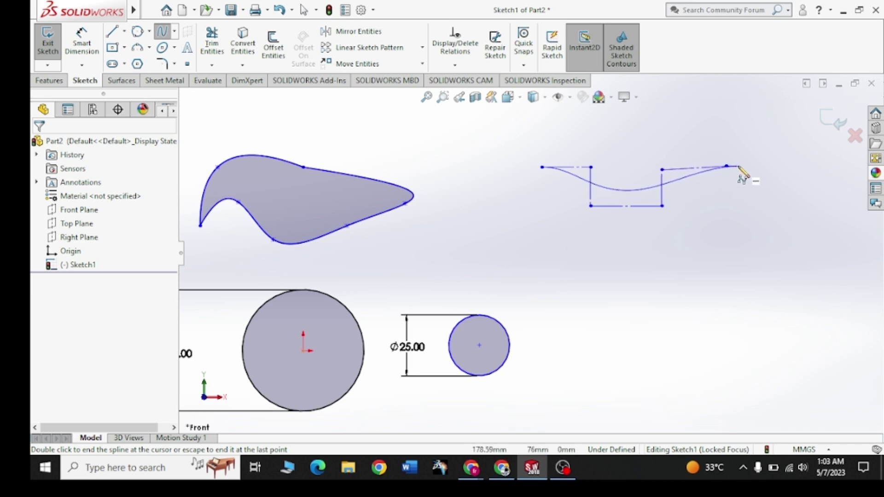
right_click(764, 182)
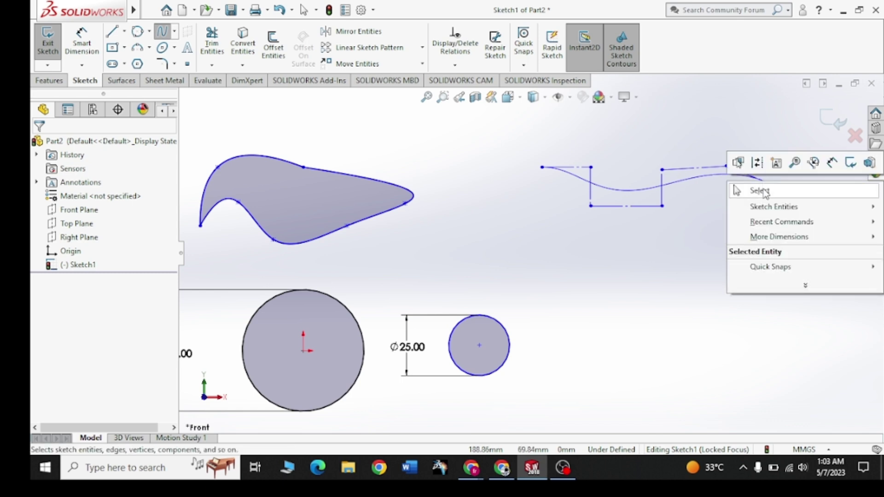
click(757, 190)
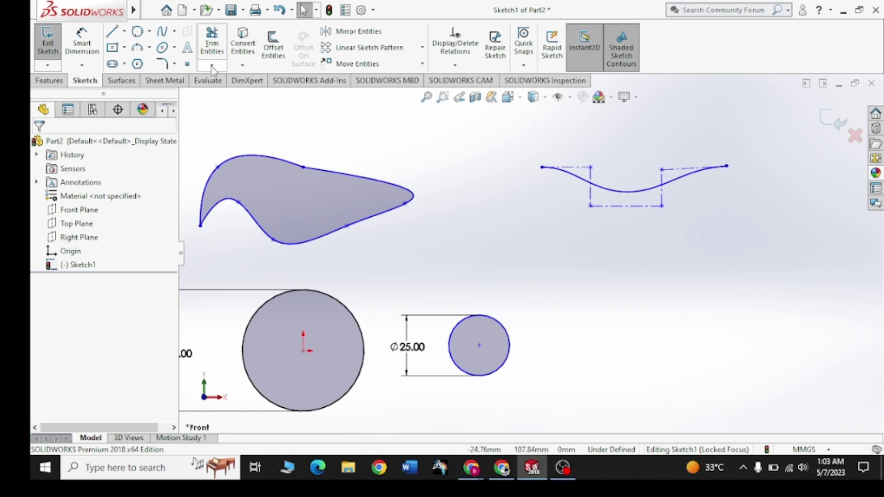
click(175, 32)
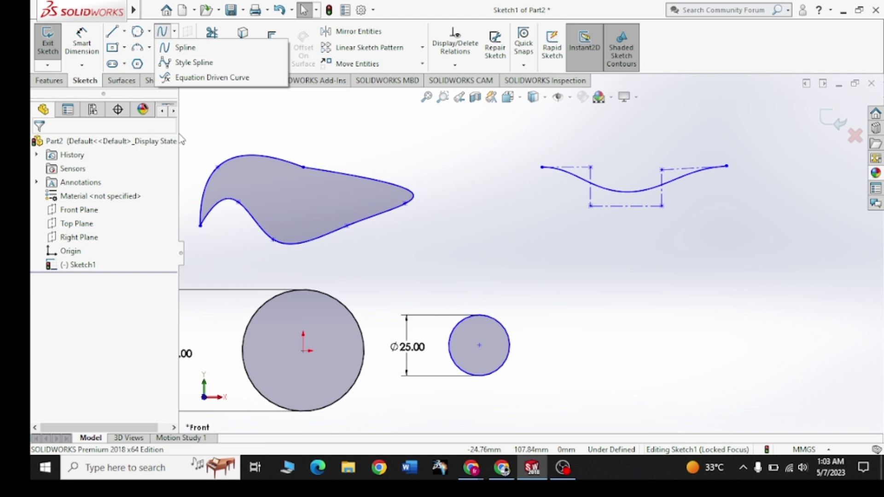
mouse_move(125, 48)
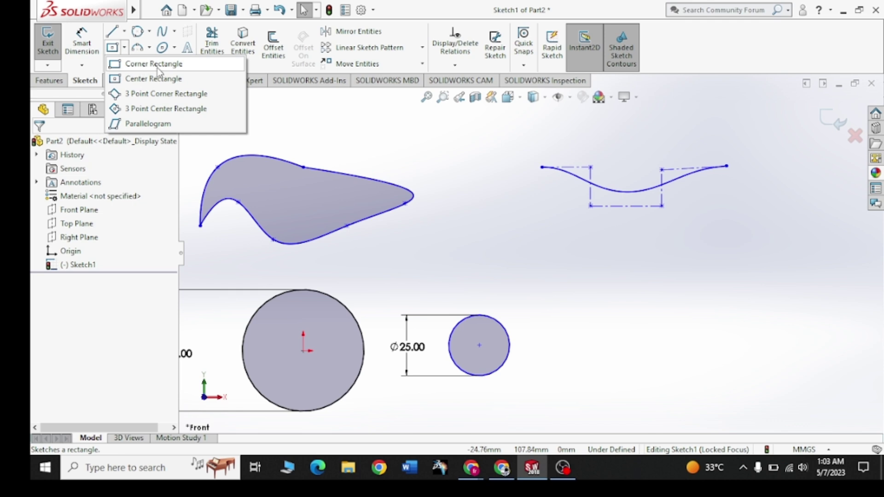
- Draw a corner rectangle below the wavy spline
click(158, 65)
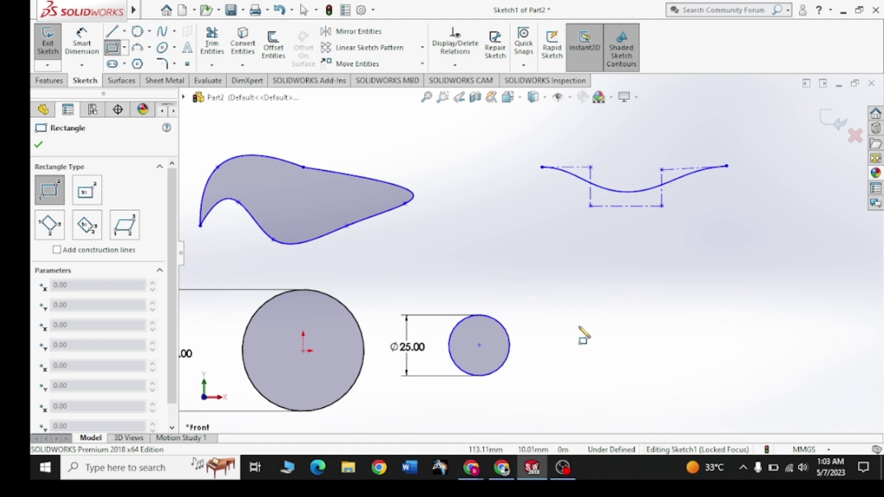
click(560, 324)
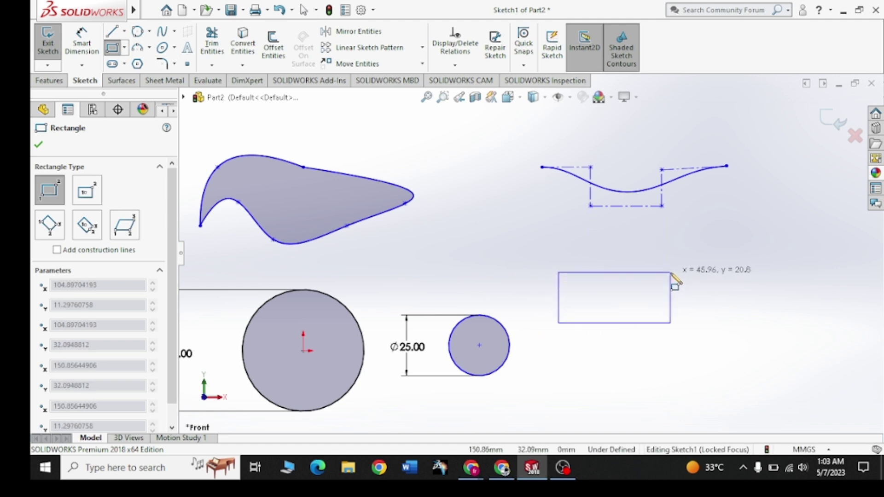
click(662, 251)
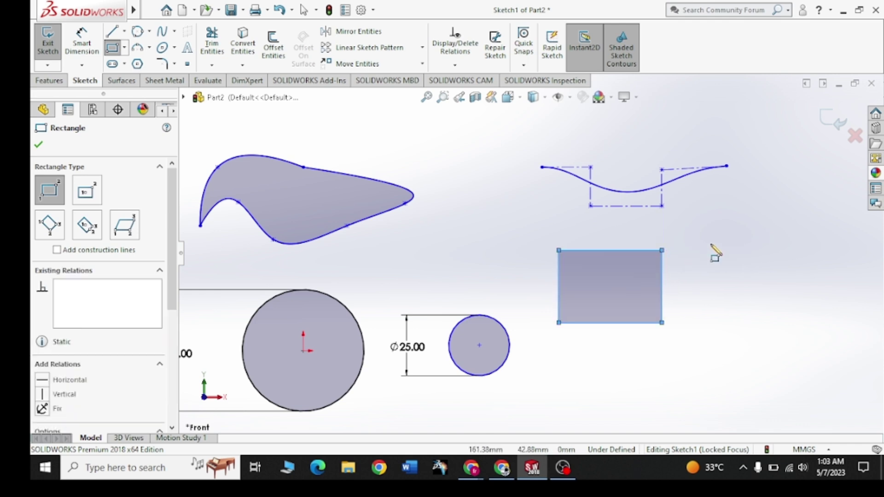
right_click(726, 253)
click(732, 252)
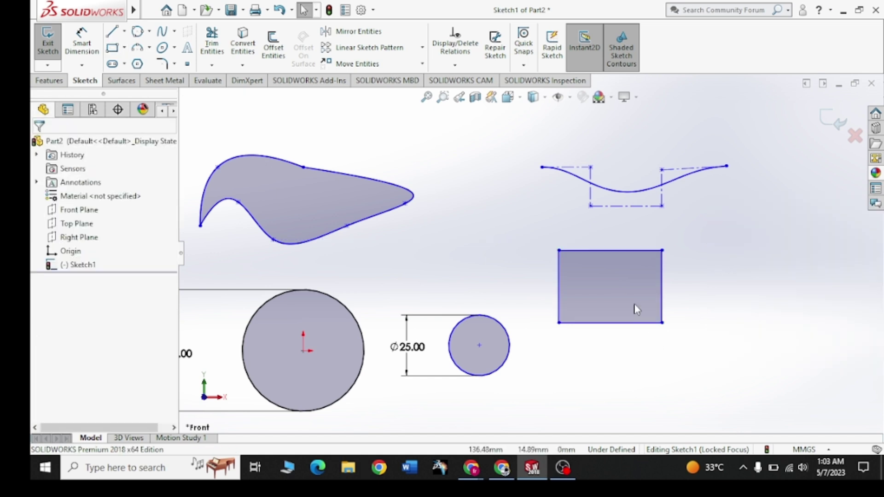
- Dimension the rectangle 30 tall on its left edge and 40 wide on its top edge
click(95, 43)
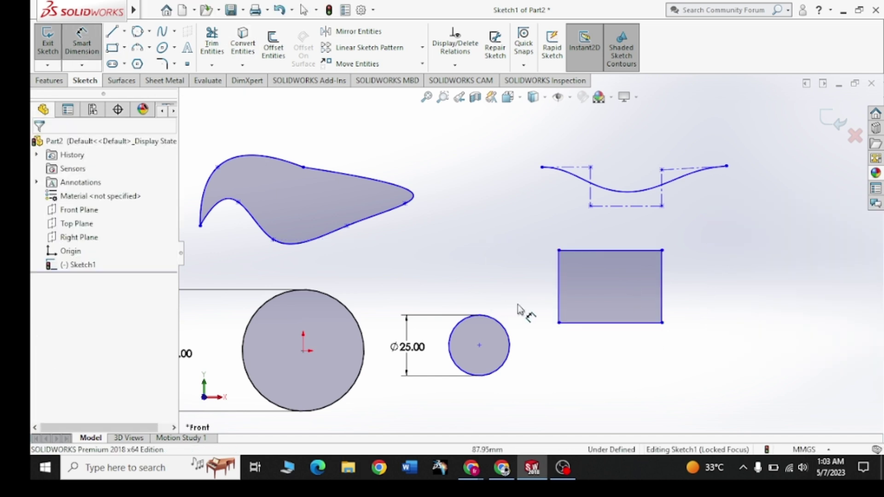
click(560, 305)
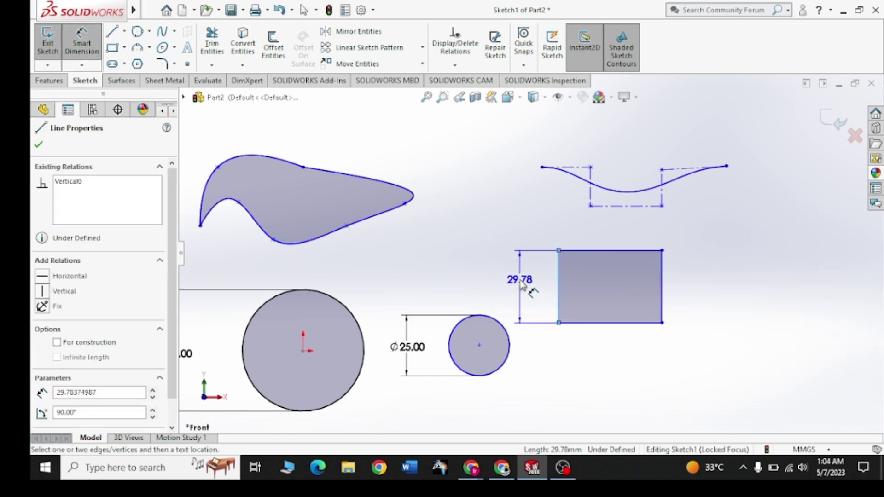
click(522, 291)
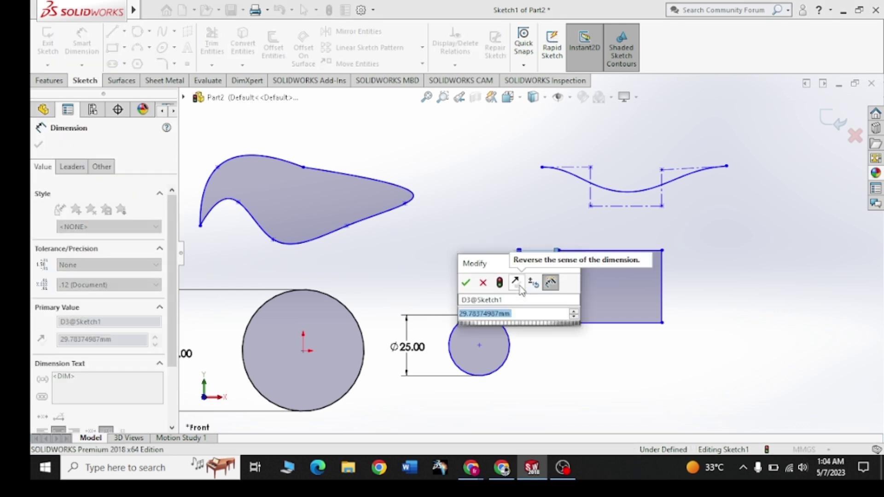
key(Return)
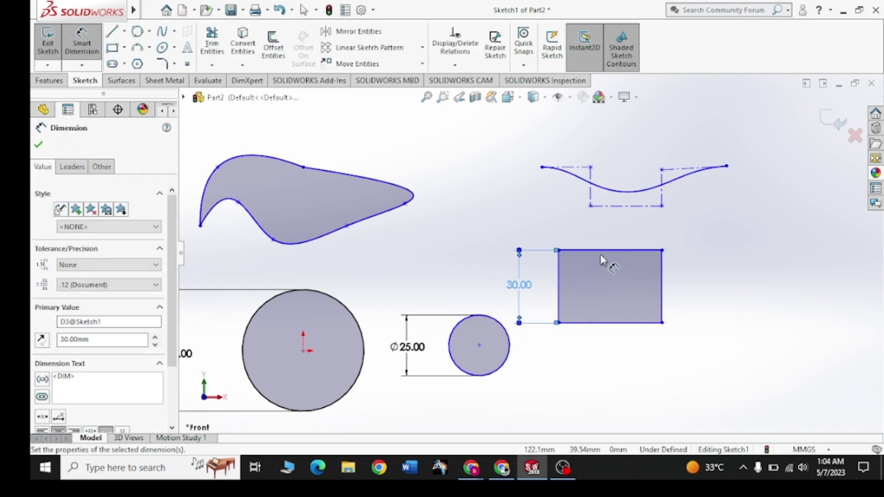
click(600, 249)
click(602, 230)
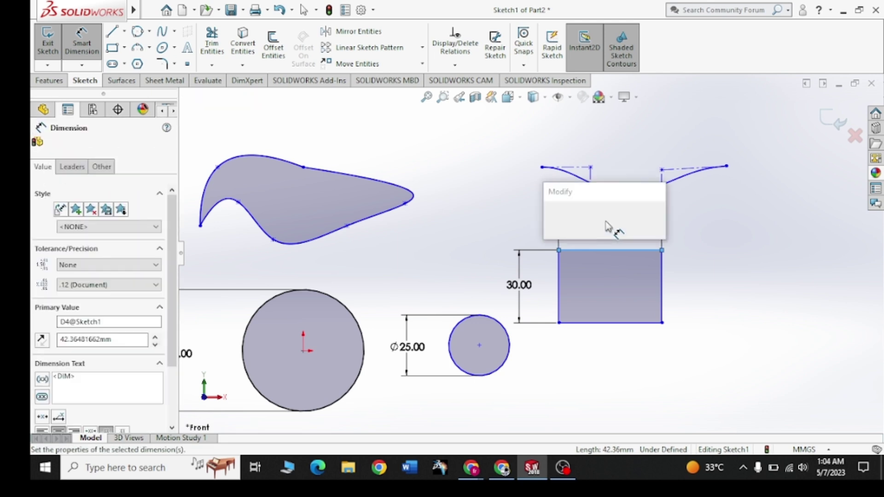
text(40)
key(Return)
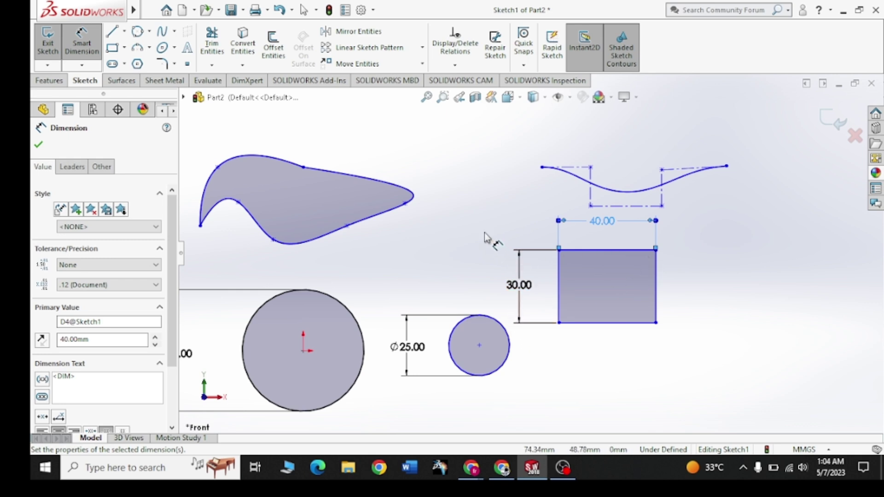
right_click(709, 235)
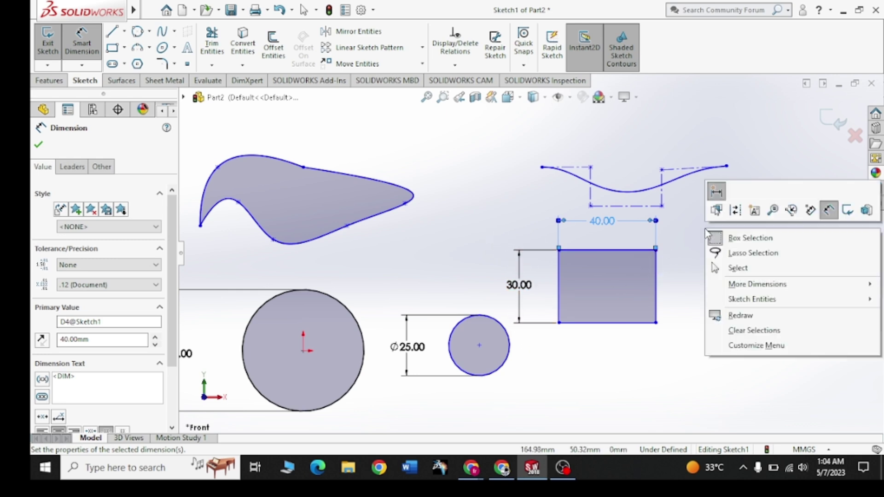
click(717, 269)
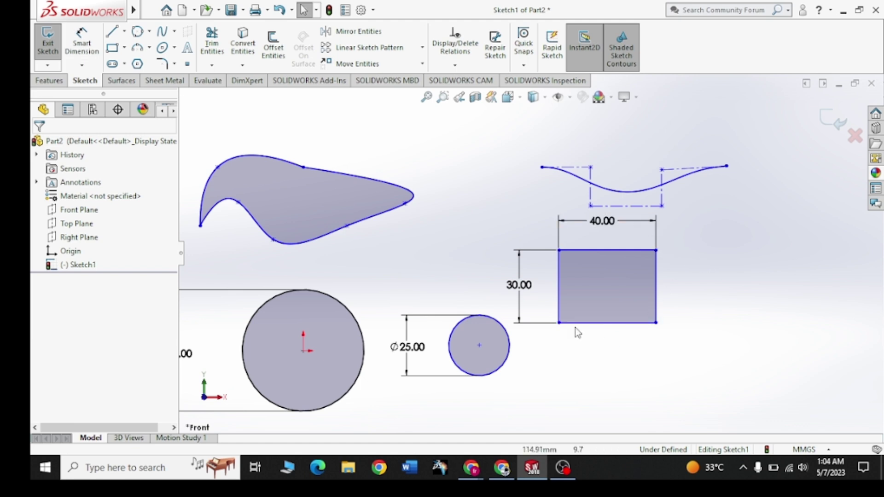
- Draw a center rectangle from the origin enclosing both circles
key(f)
scroll(568, 287, down, 2)
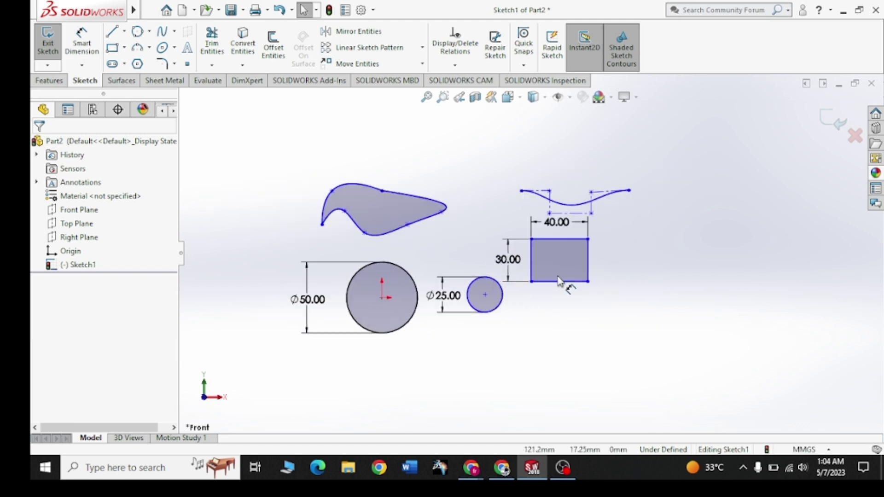
scroll(568, 287, down, 1)
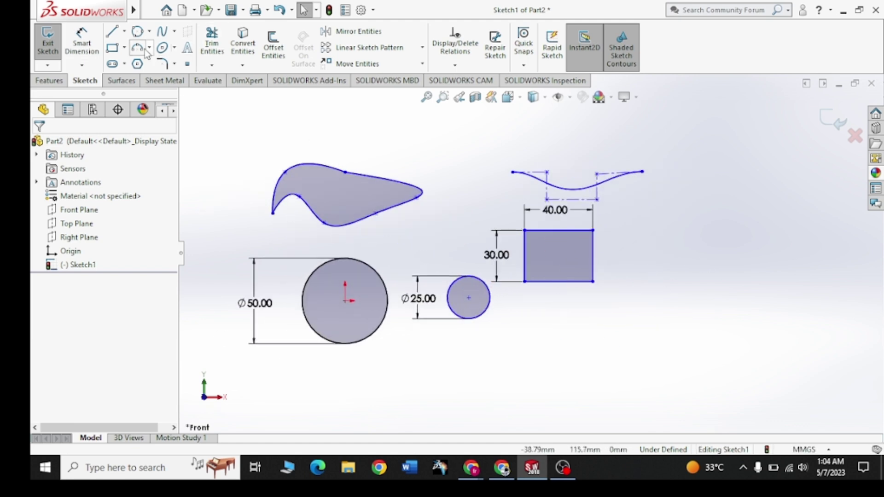
click(125, 48)
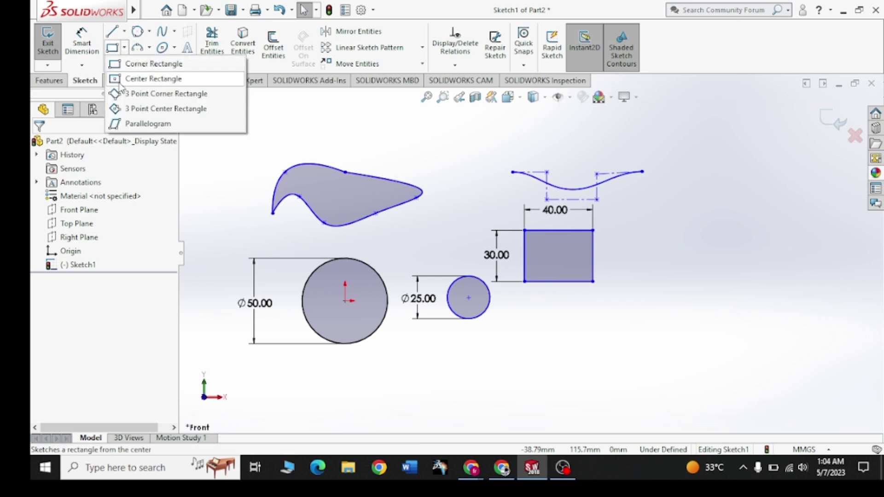
click(140, 82)
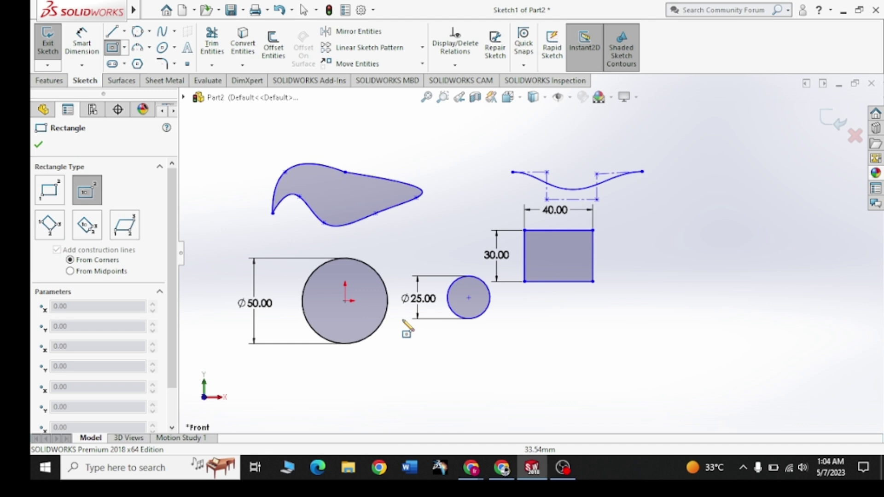
click(345, 301)
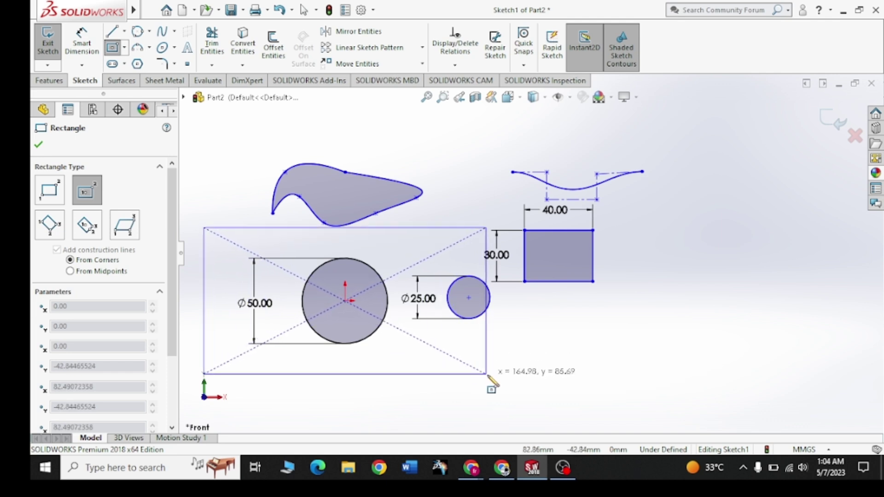
click(505, 375)
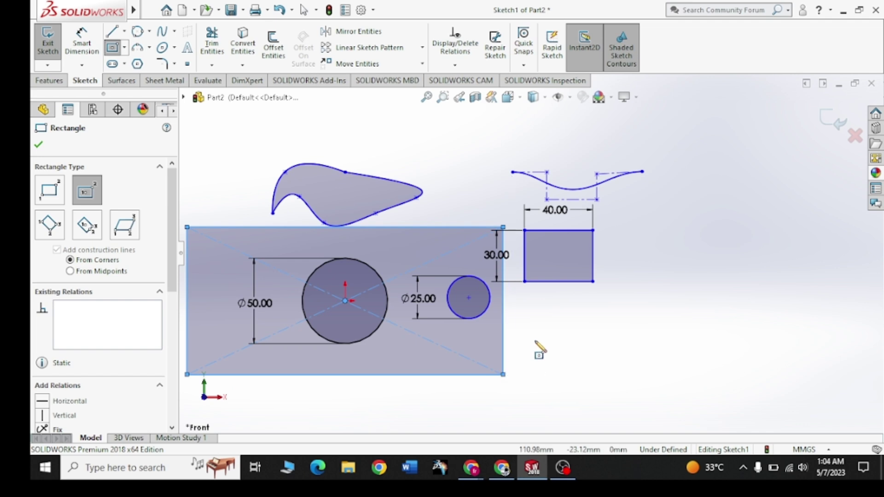
scroll(191, 315, down, 2)
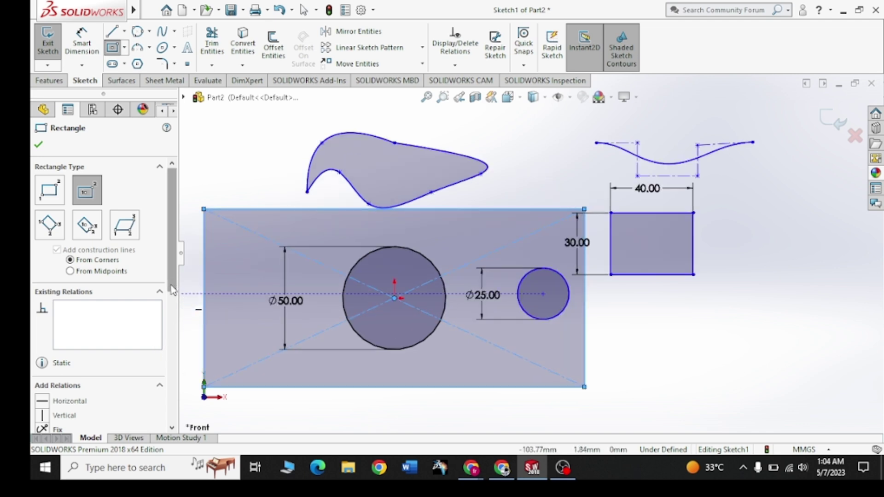
scroll(163, 426, down, 5)
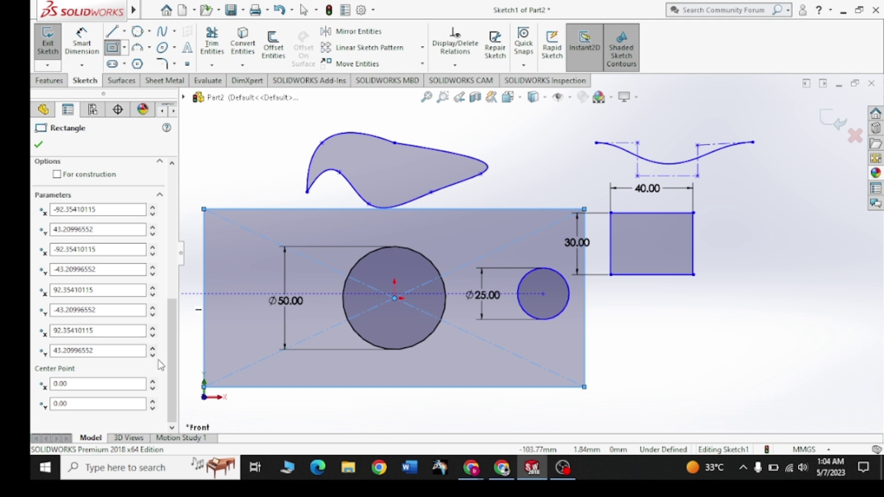
click(39, 145)
- Dimension the centred rectangle's left edge and bottom edge to 80 each
click(88, 44)
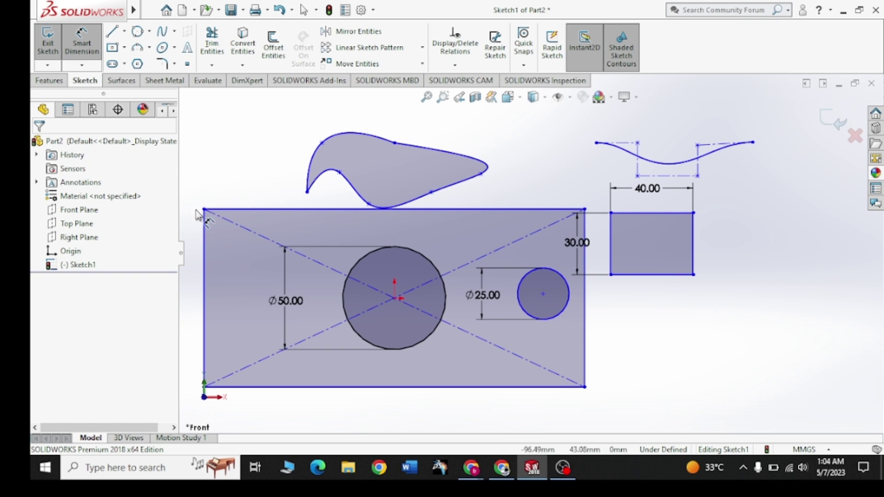
click(200, 239)
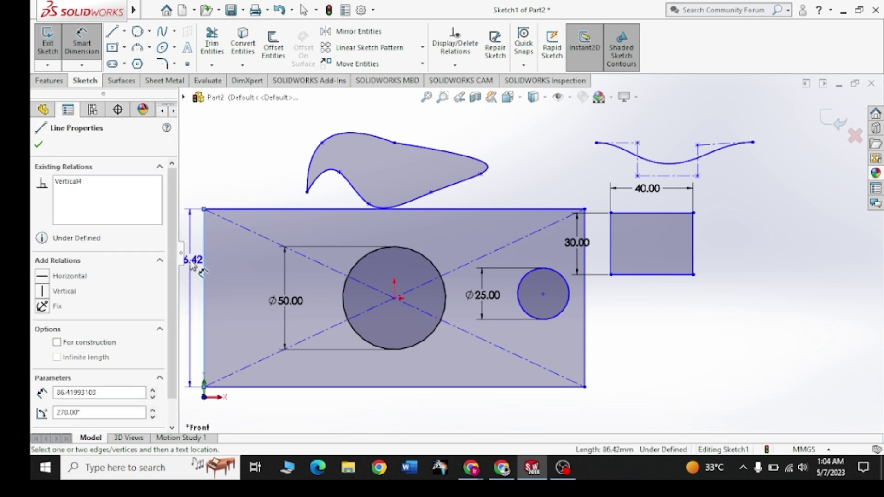
scroll(322, 285, up, 3)
click(313, 267)
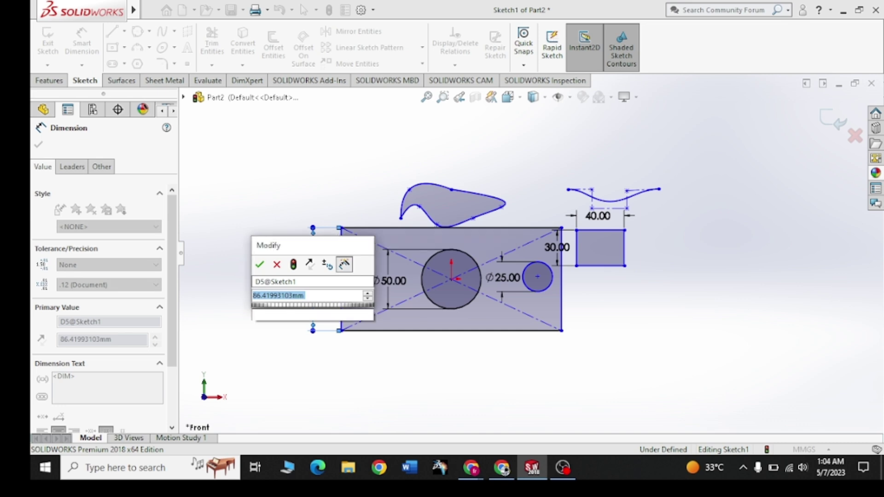
text(80)
key(Return)
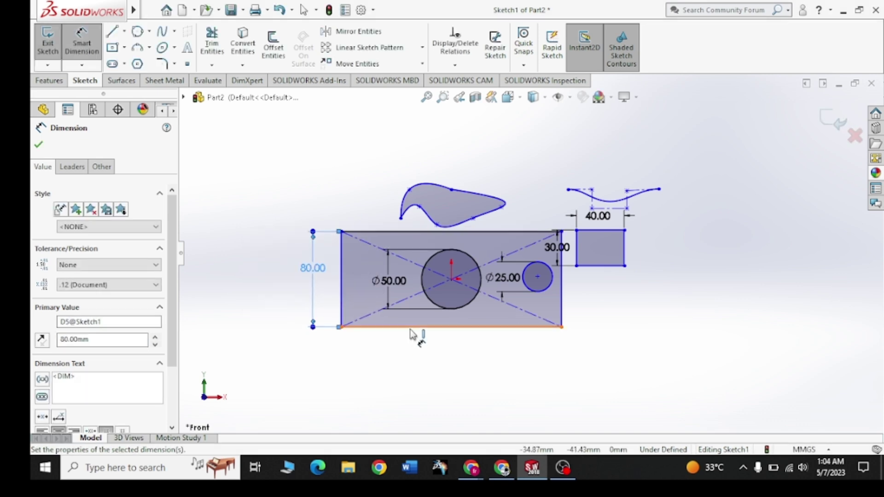
click(417, 328)
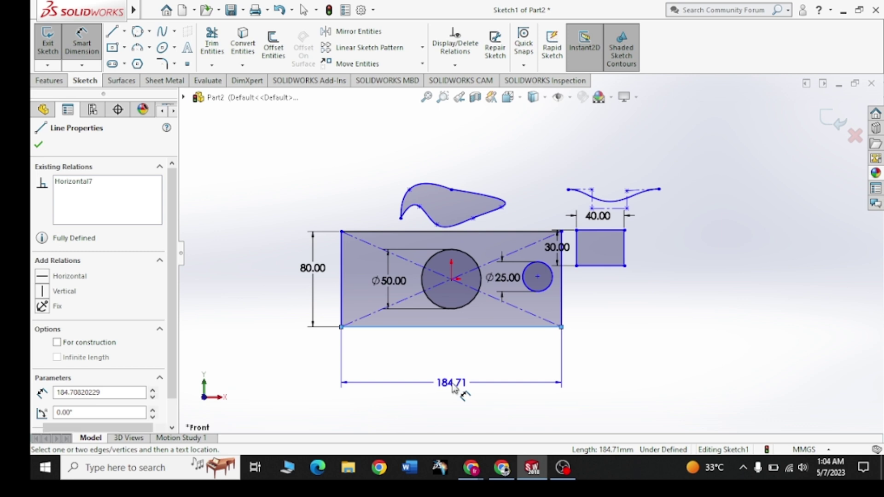
click(453, 388)
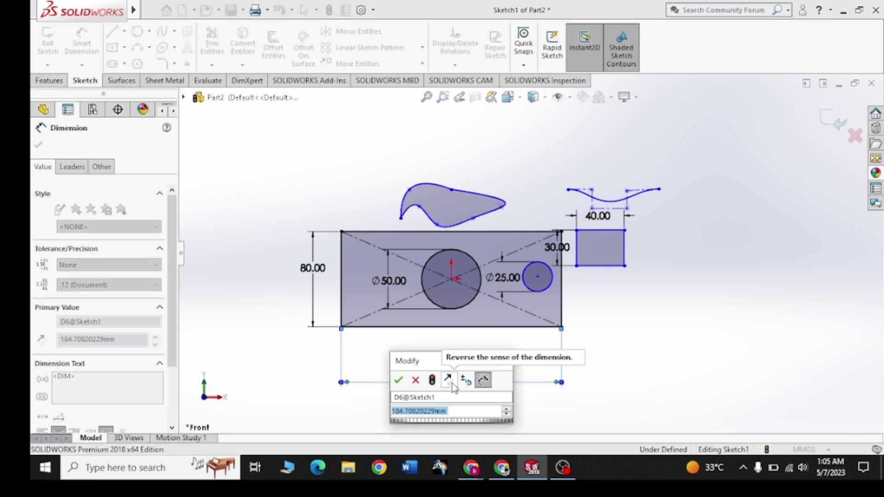
text(80)
key(Return)
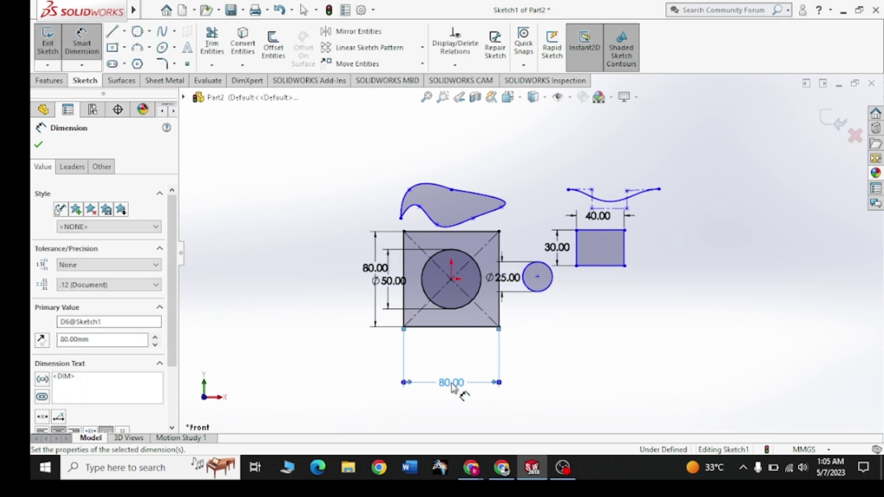
click(39, 146)
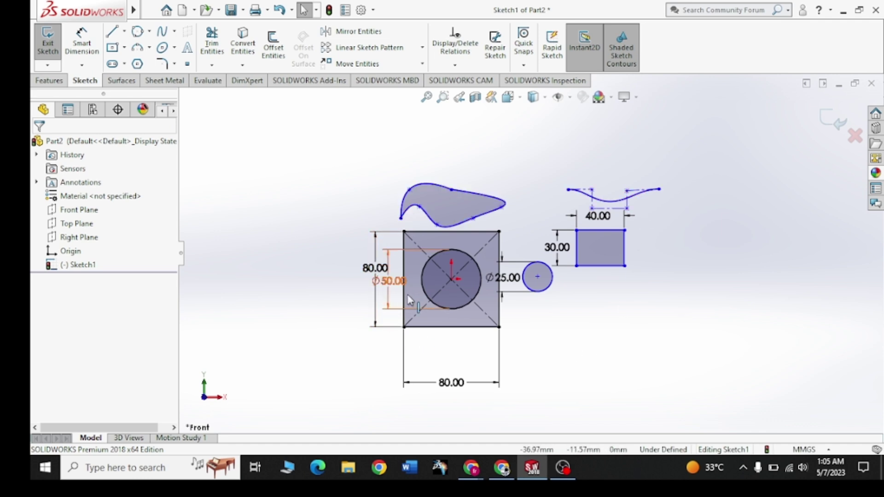
ctrl+middle_drag(438, 305, 496, 274)
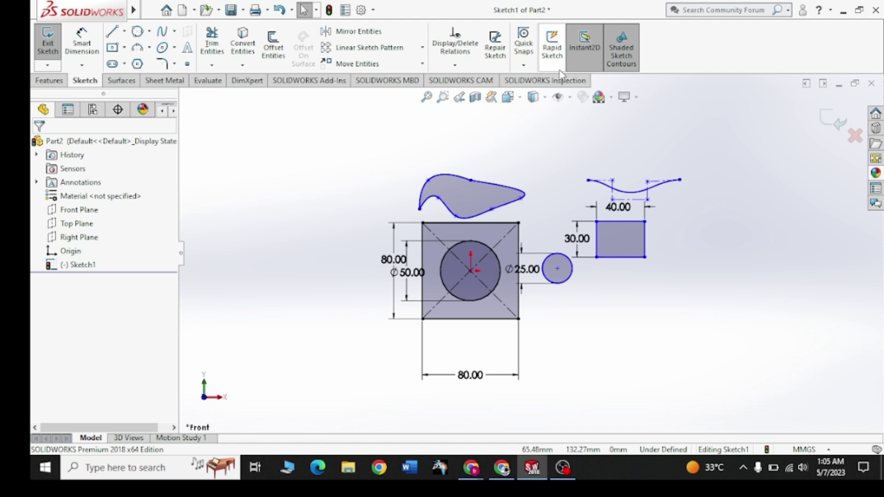
click(570, 98)
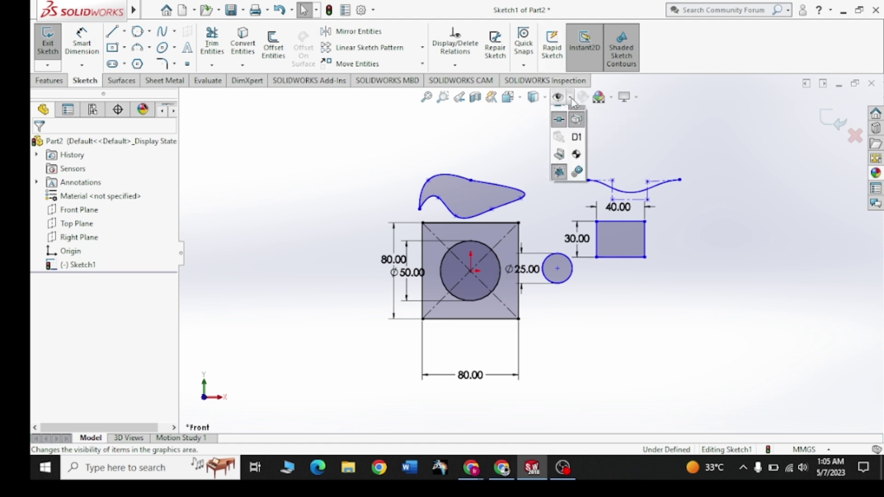
click(574, 237)
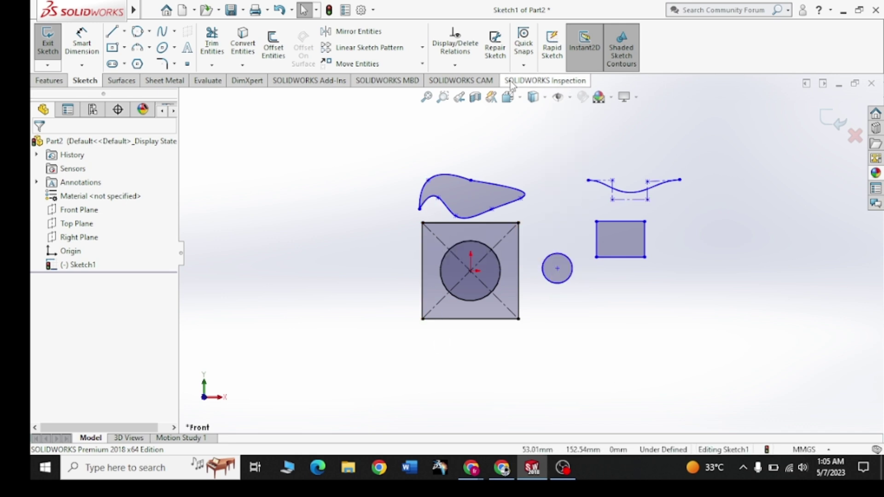
click(571, 97)
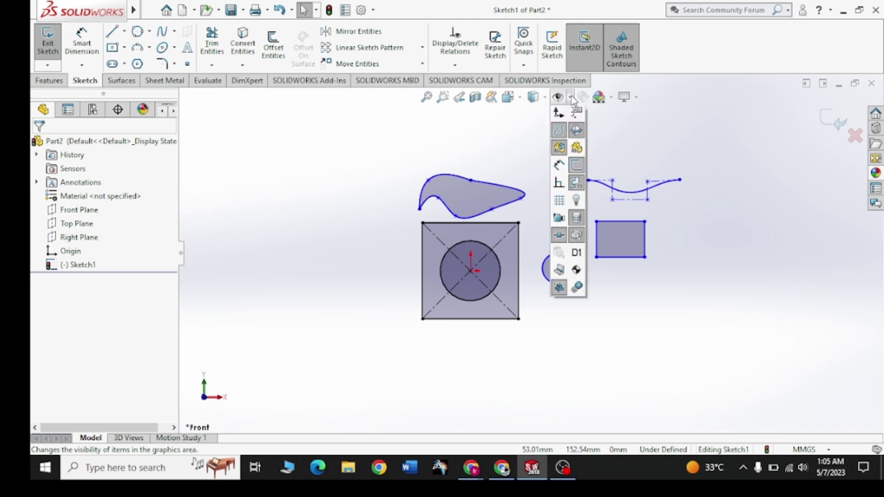
click(559, 222)
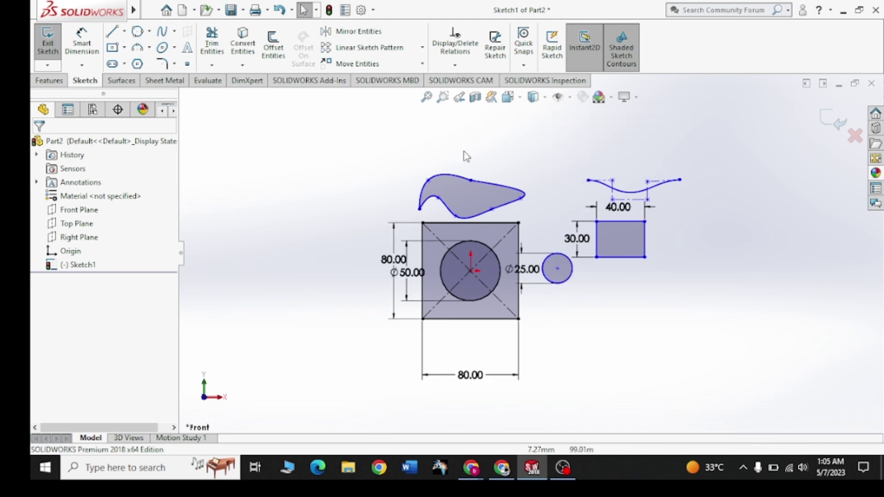
click(125, 47)
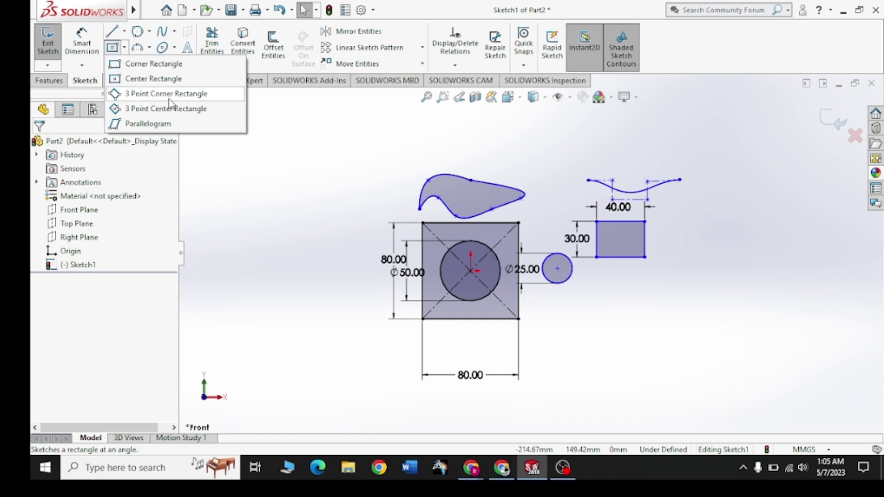
- Draw a 3 Point Corner Rectangle at the upper left of the sketch
click(190, 94)
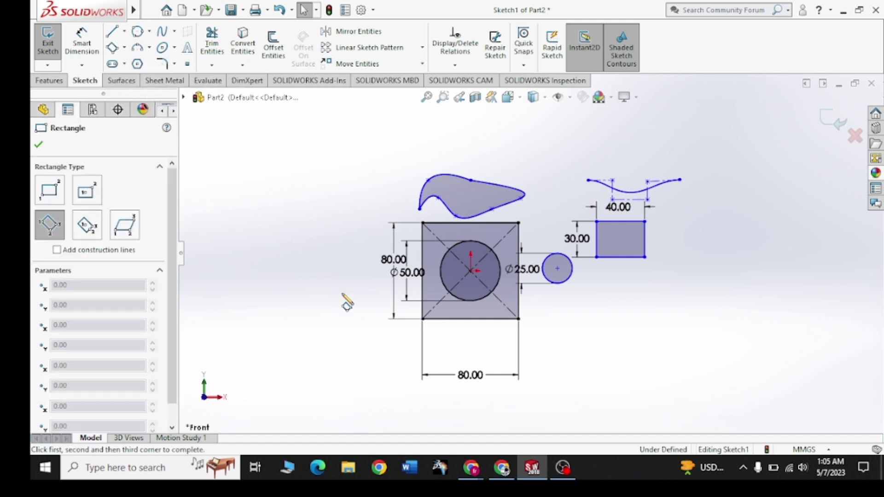
click(238, 144)
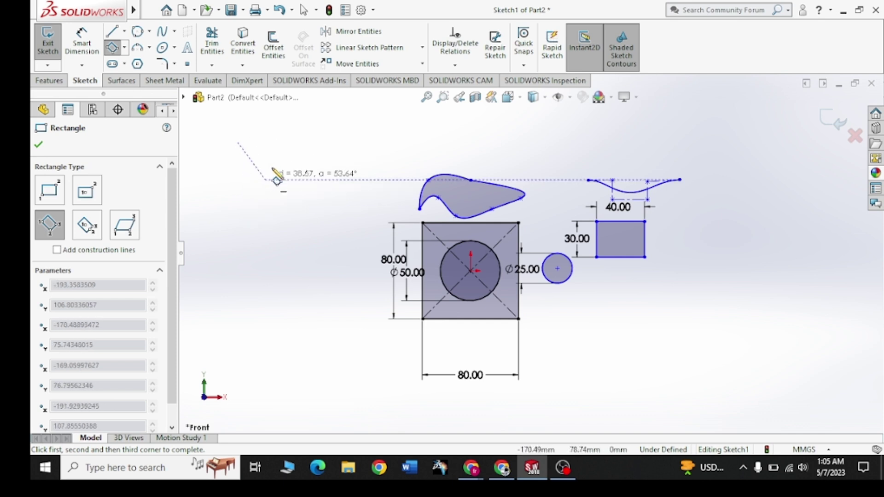
click(316, 143)
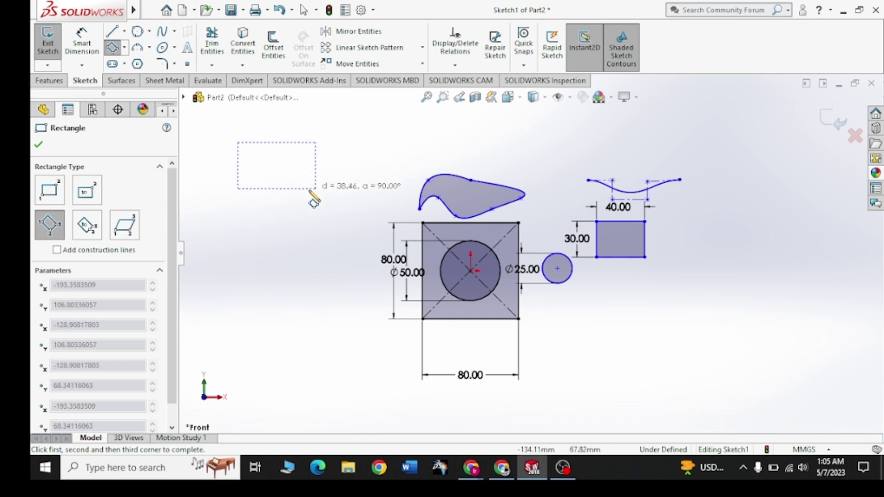
click(316, 214)
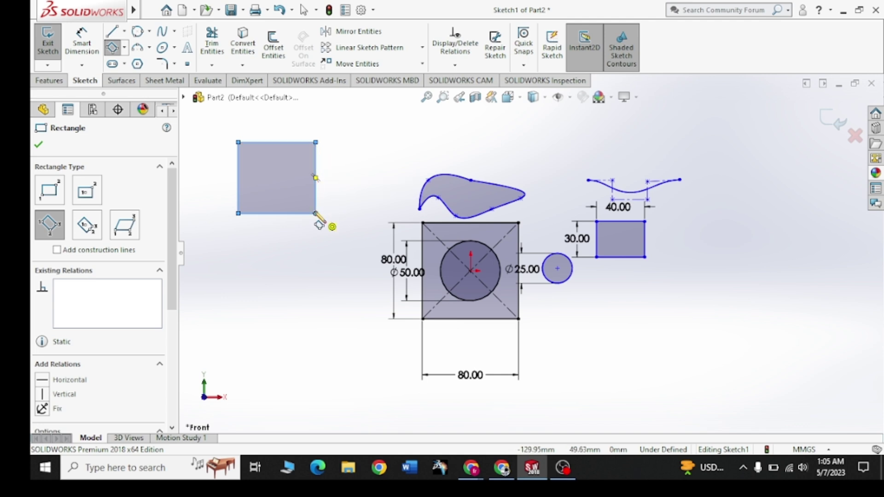
click(39, 145)
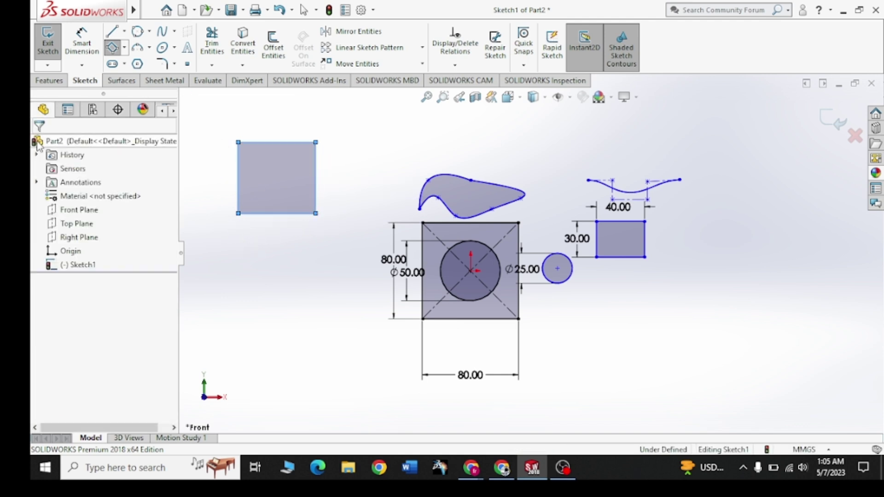
click(132, 51)
click(124, 48)
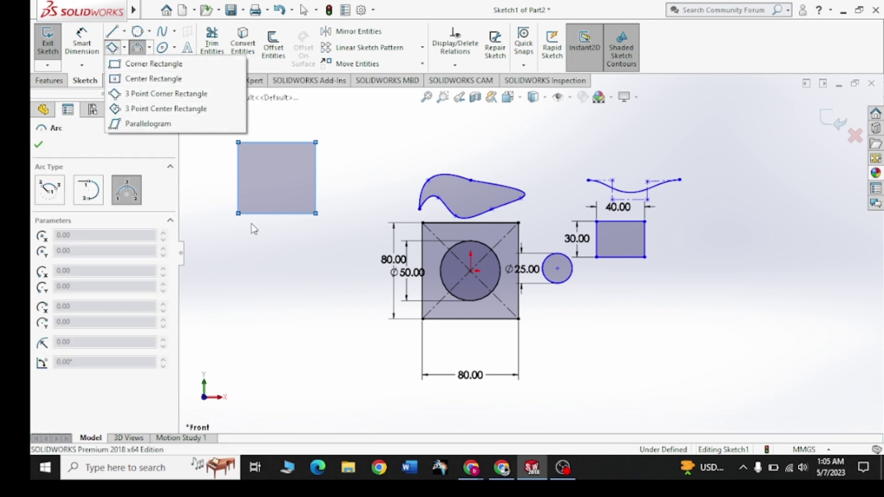
key(Escape)
key(Escape)
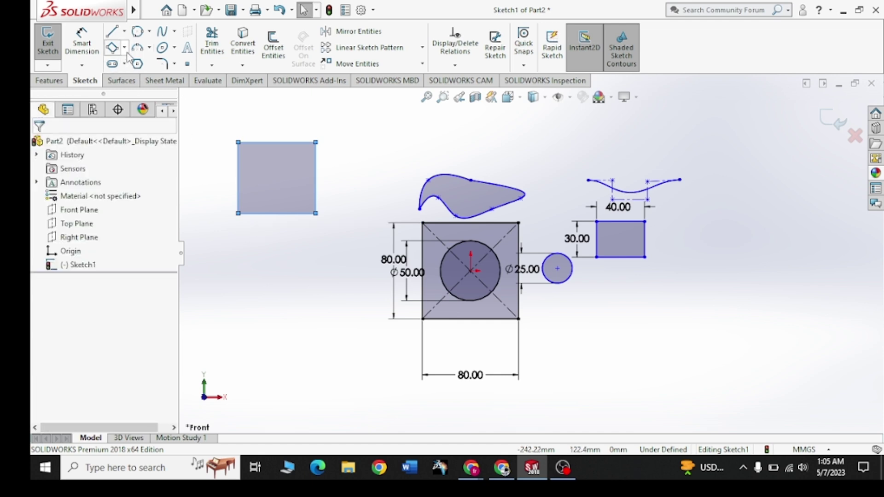
- Draw a larger 3 Point Center Rectangle centred on the upper-left square
click(125, 48)
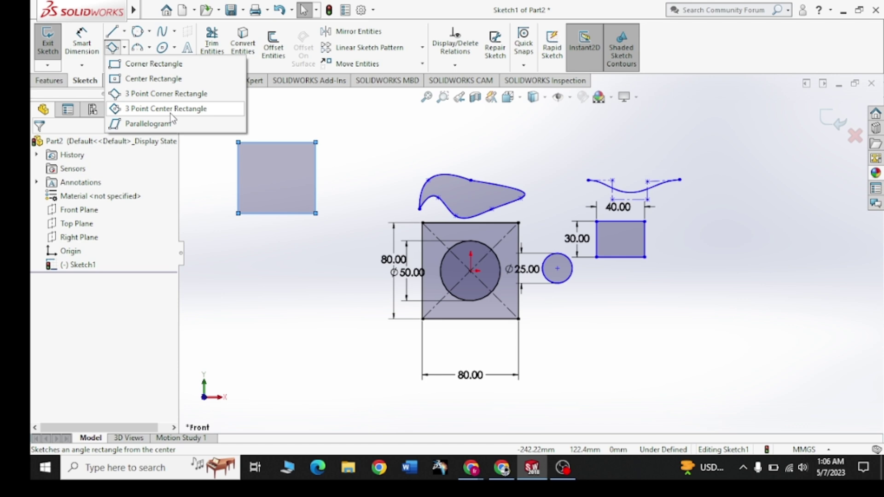
click(170, 110)
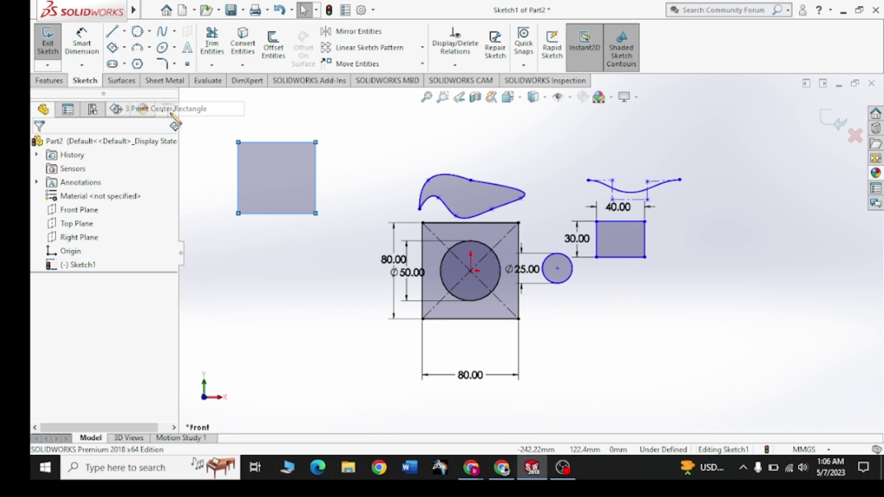
click(276, 181)
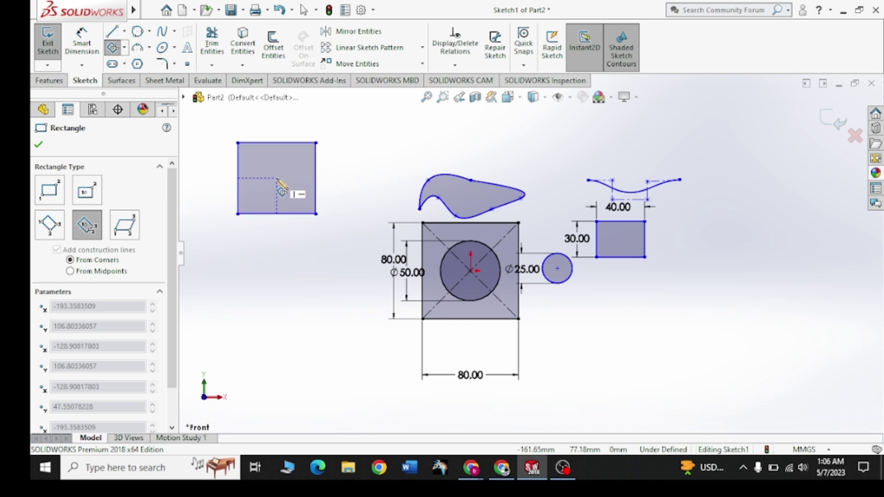
click(276, 240)
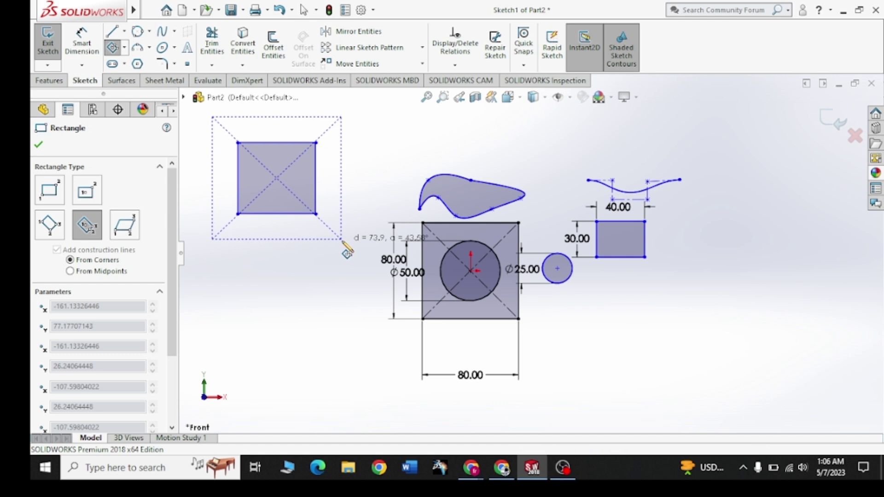
click(355, 240)
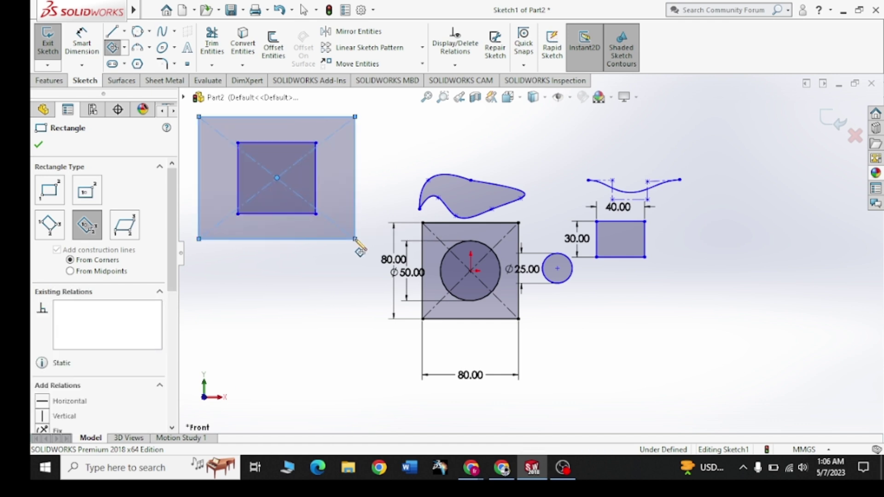
right_click(291, 313)
click(338, 324)
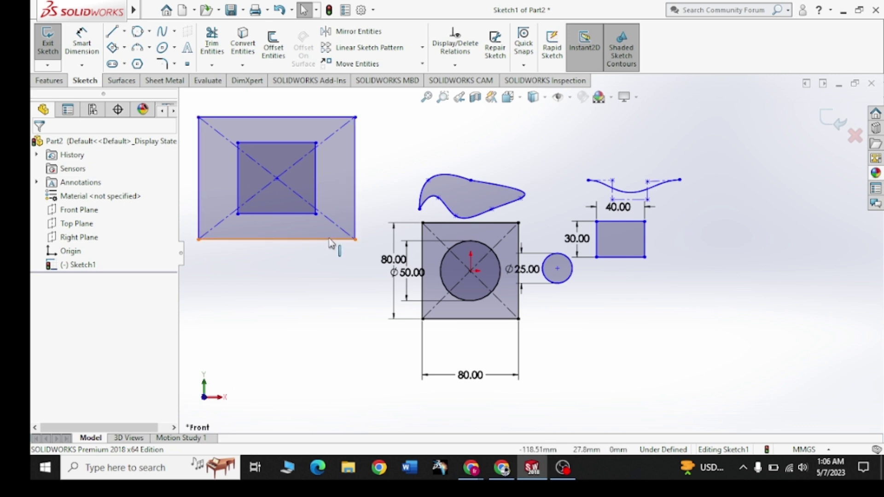
click(124, 47)
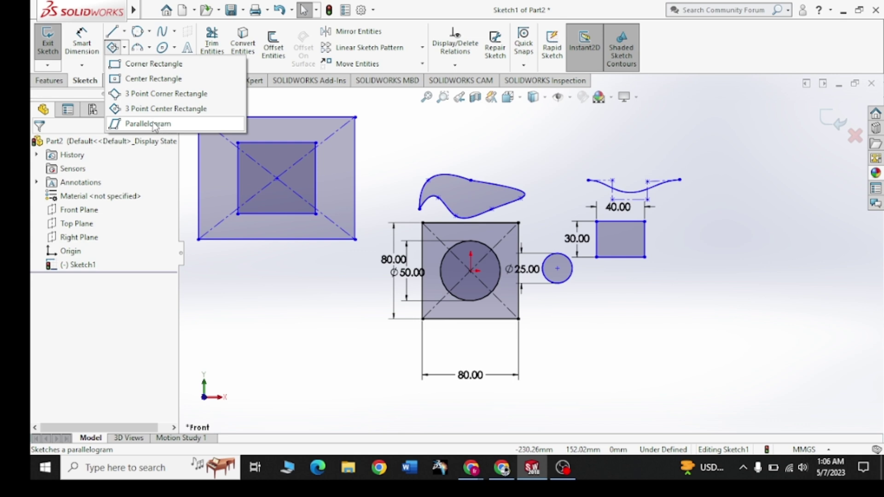
- Draw a slanted parallelogram below the nested rectangles
click(153, 124)
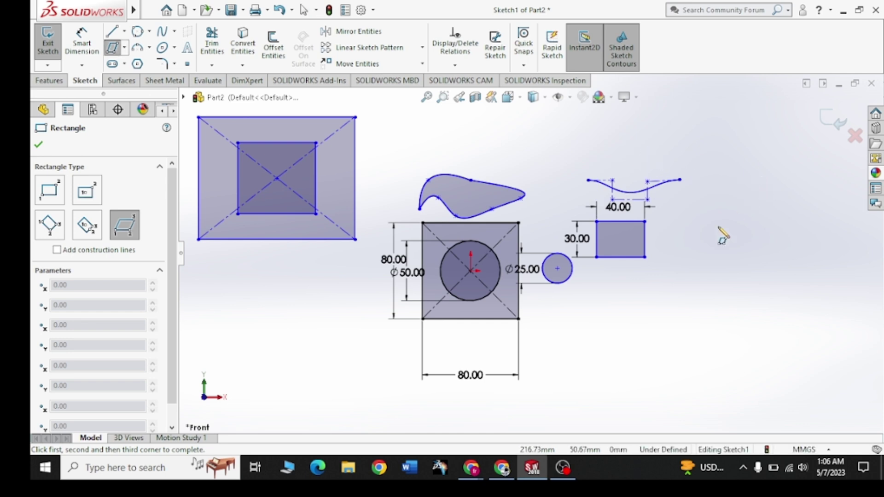
scroll(564, 245, up, 3)
scroll(377, 279, up, 2)
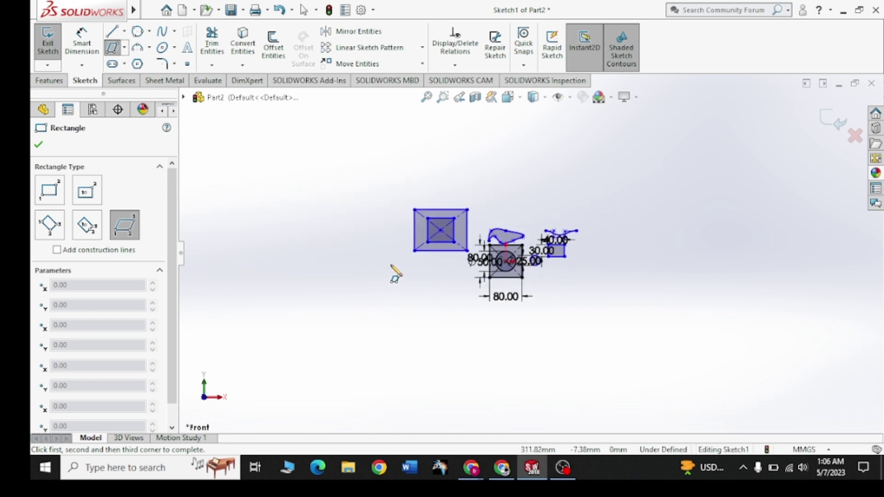
scroll(469, 261, down, 3)
click(406, 269)
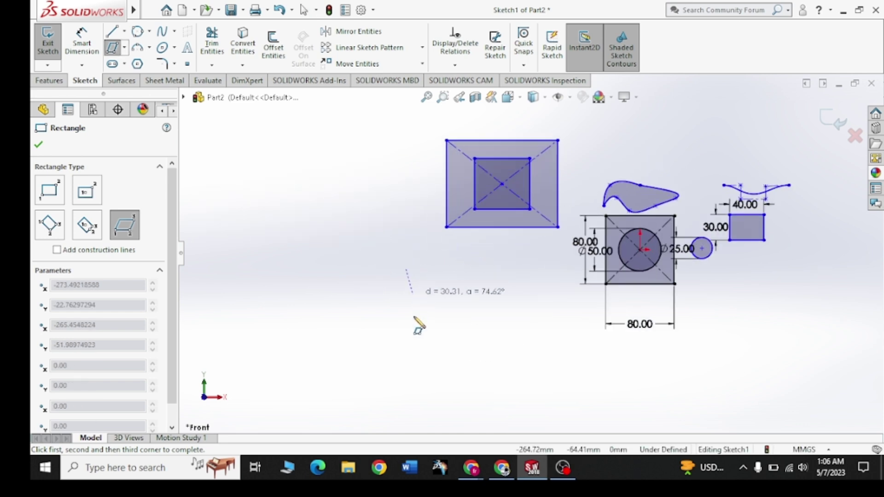
click(406, 346)
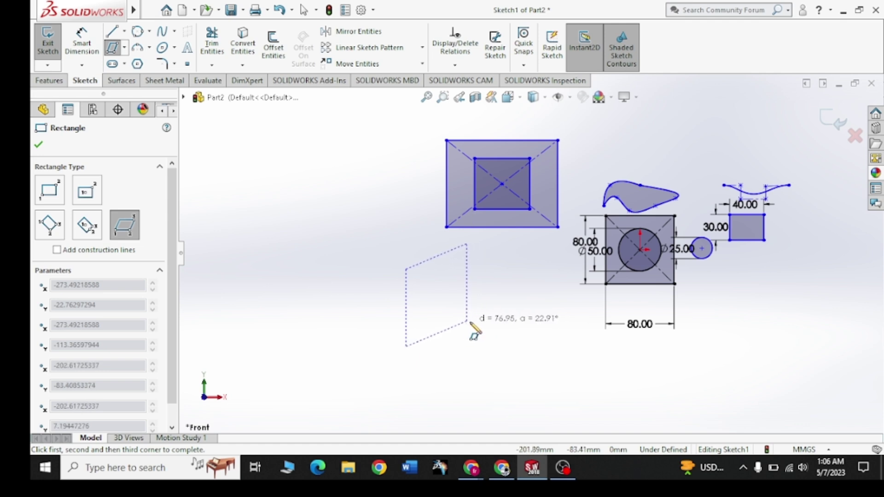
click(475, 325)
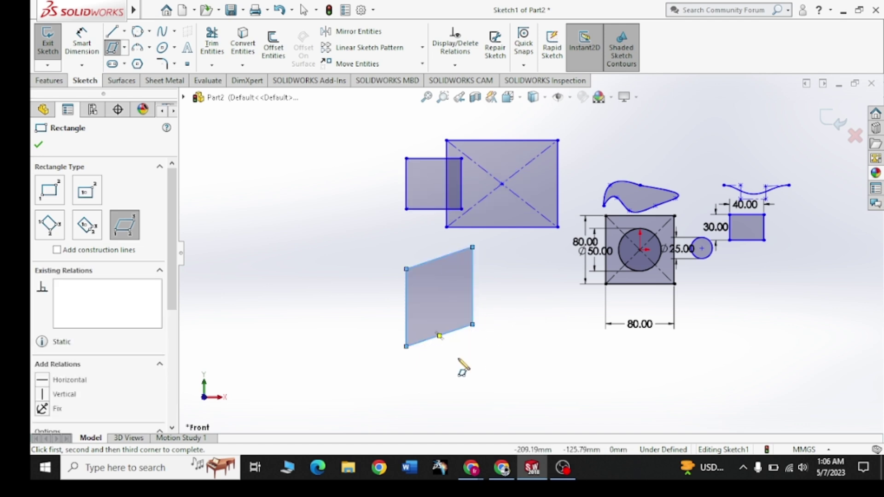
right_click(353, 308)
click(361, 311)
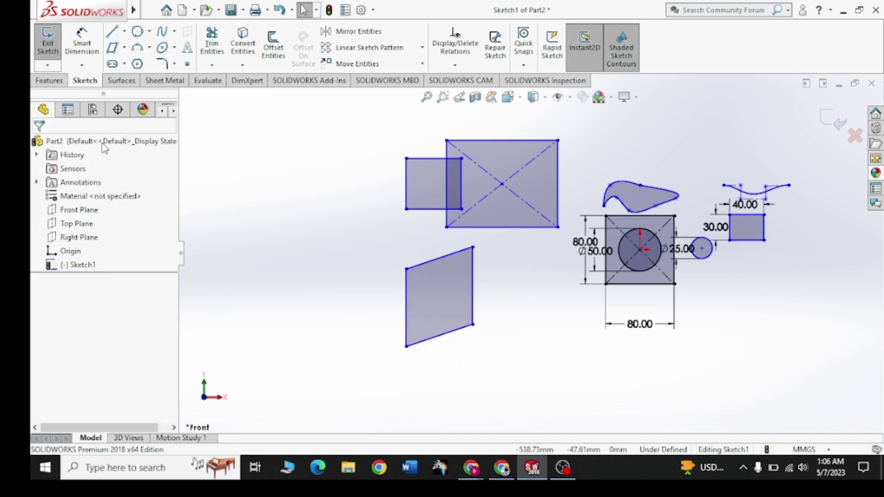
click(82, 43)
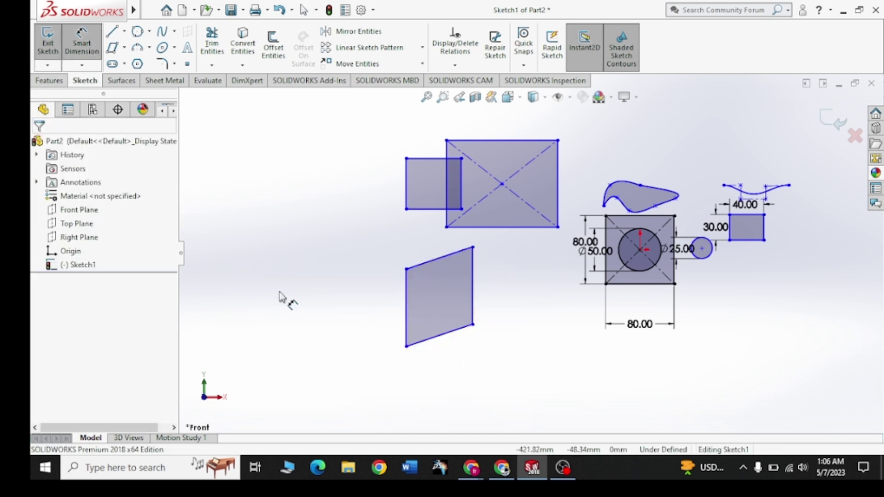
- Dimension the parallelogram's left edge to 90
click(407, 318)
click(371, 312)
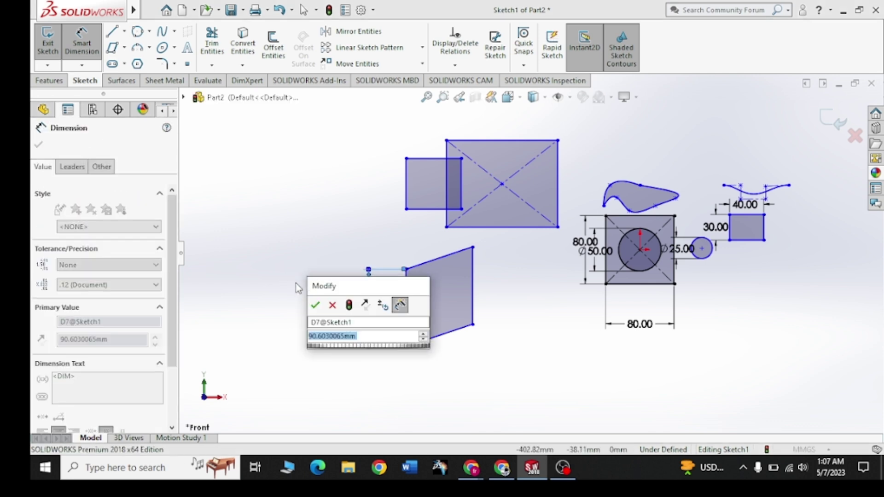
text(90)
key(Return)
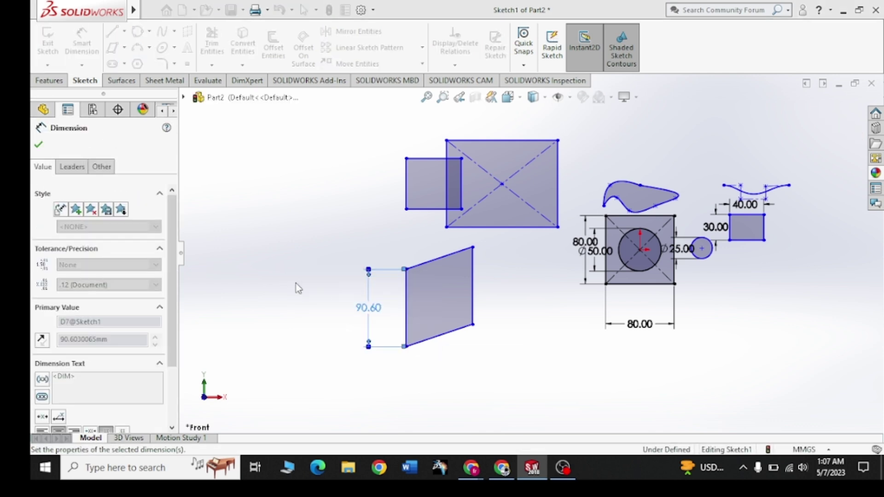
- Add an 80° angle between the right and bottom edges, label moved inside
click(474, 306)
click(438, 335)
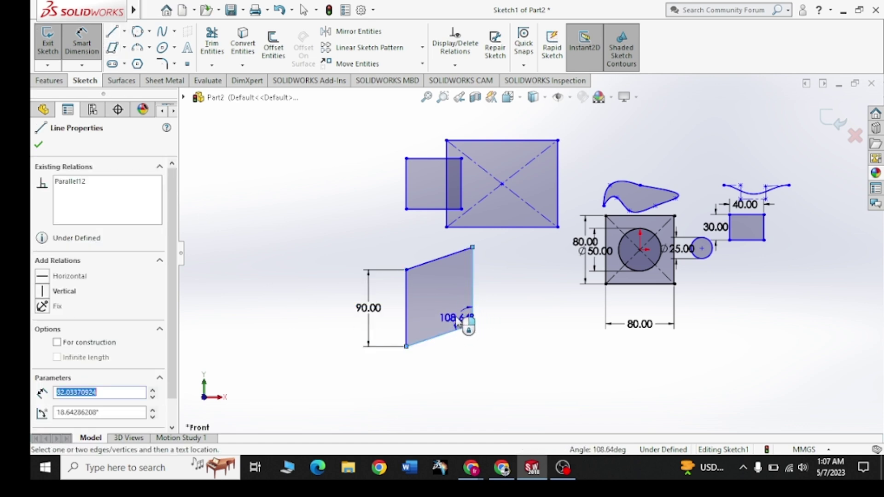
click(459, 321)
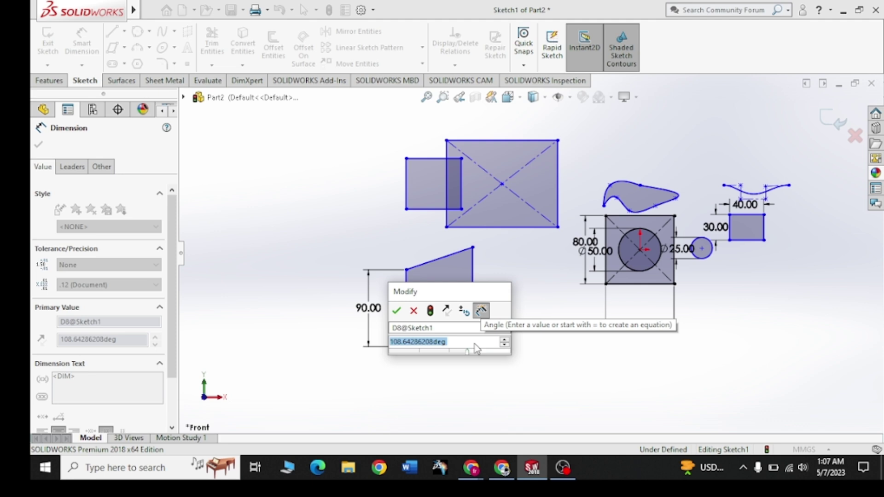
text(80)
key(Return)
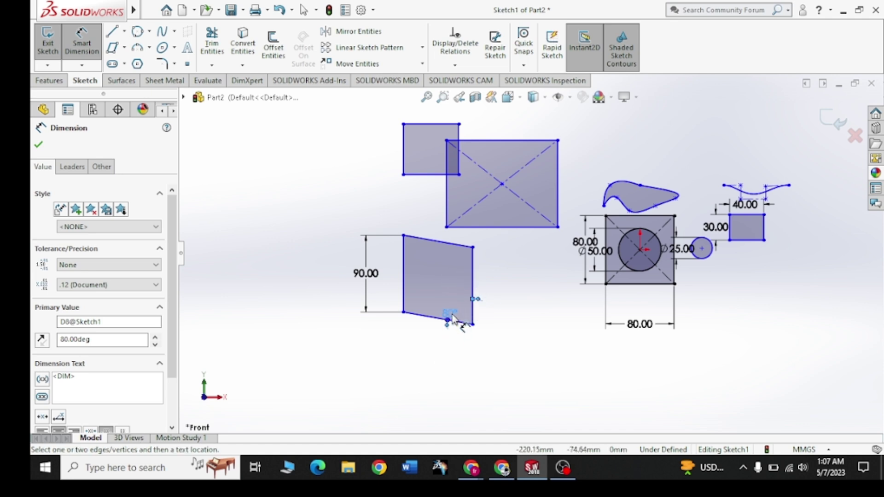
mouse_move(463, 314)
mouse_down()
mouse_move(493, 370)
mouse_move(451, 294)
mouse_up()
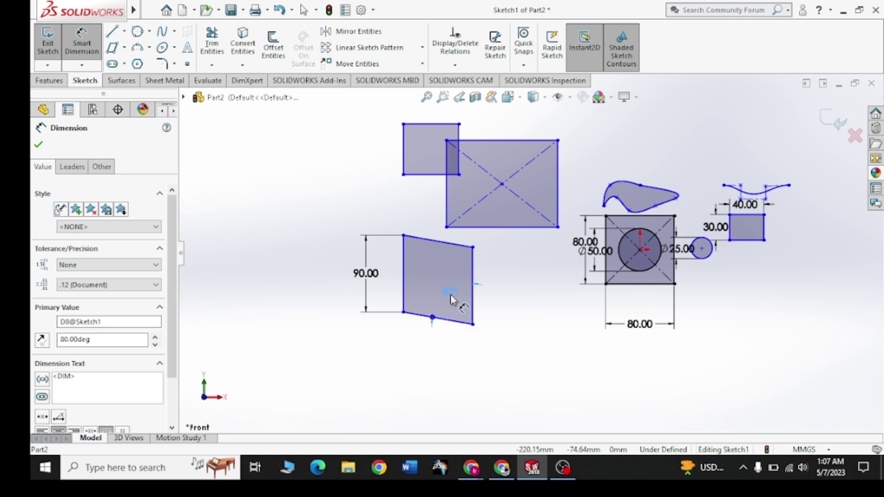
- Close the Dimension PropertyManager and browse the spline types
click(38, 144)
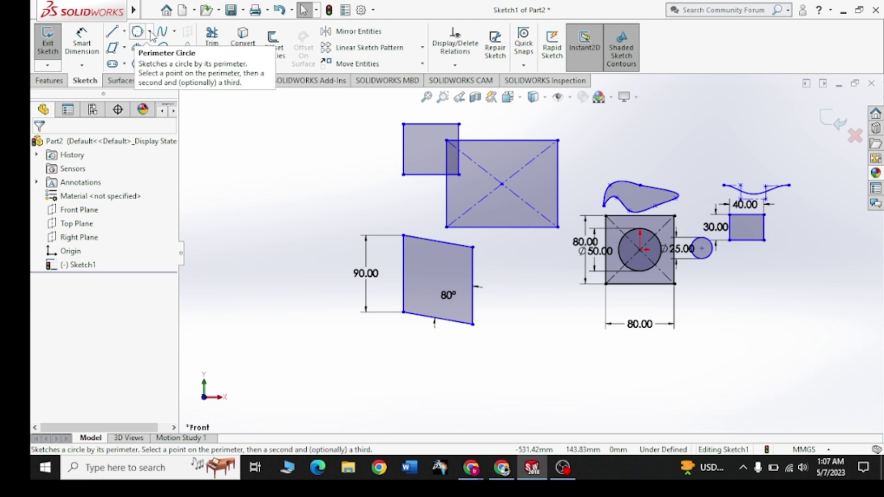
click(150, 31)
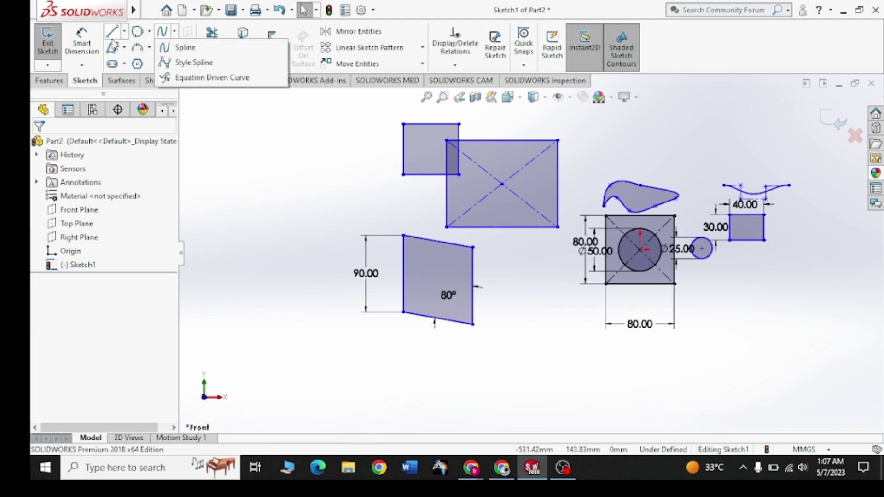
mouse_move(112, 47)
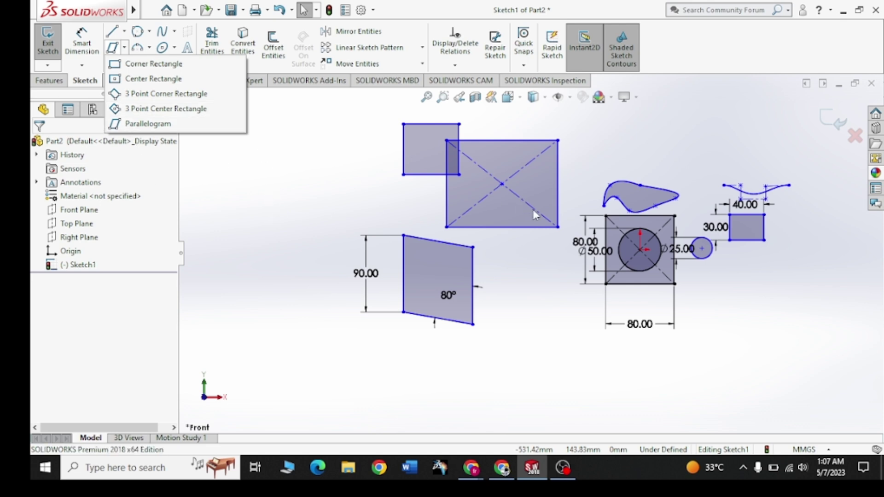
- Box-select all sketch geometry and dimensions and delete them, leaving only the origin
click(551, 275)
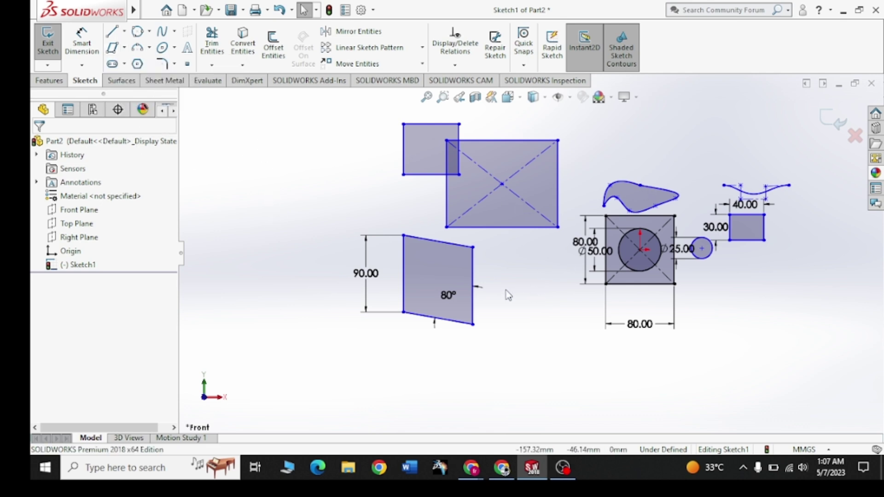
scroll(711, 155, up, 1)
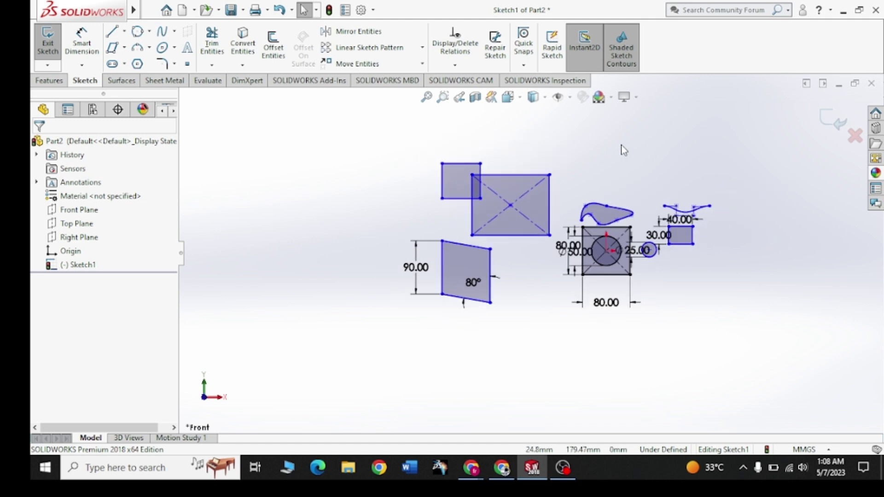
scroll(620, 145, up, 1)
scroll(619, 146, up, 1)
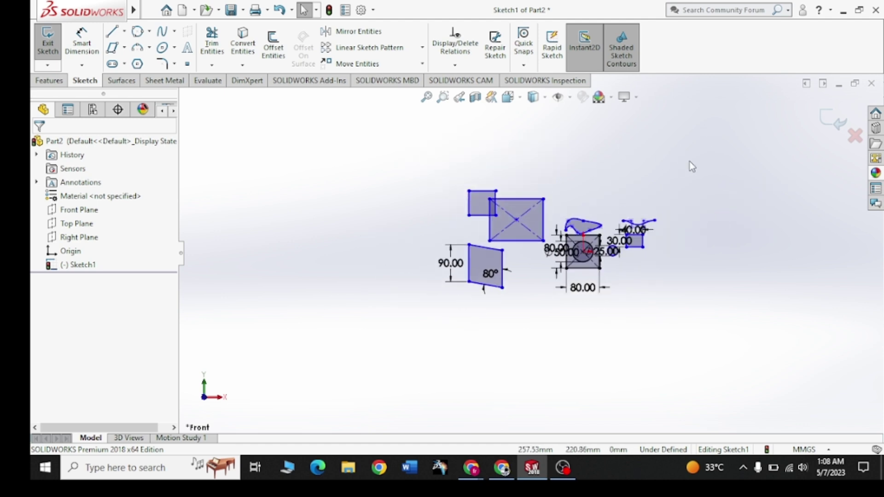
drag(689, 159, 395, 335)
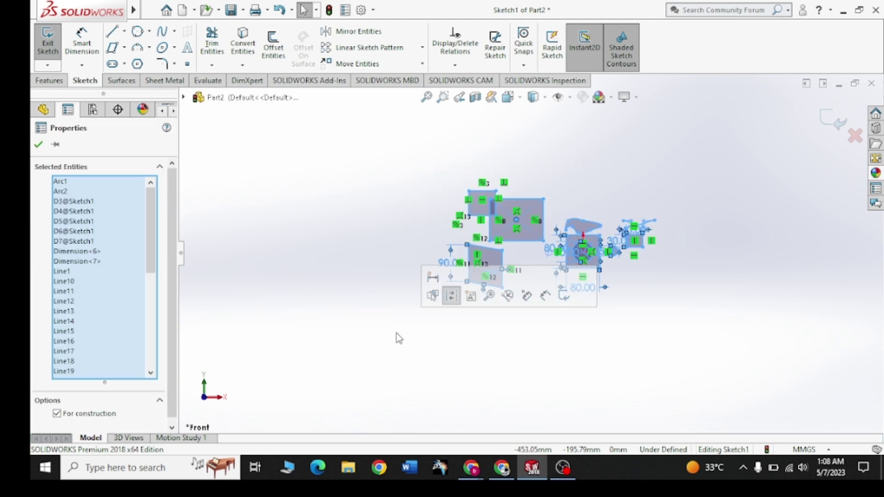
key(Delete)
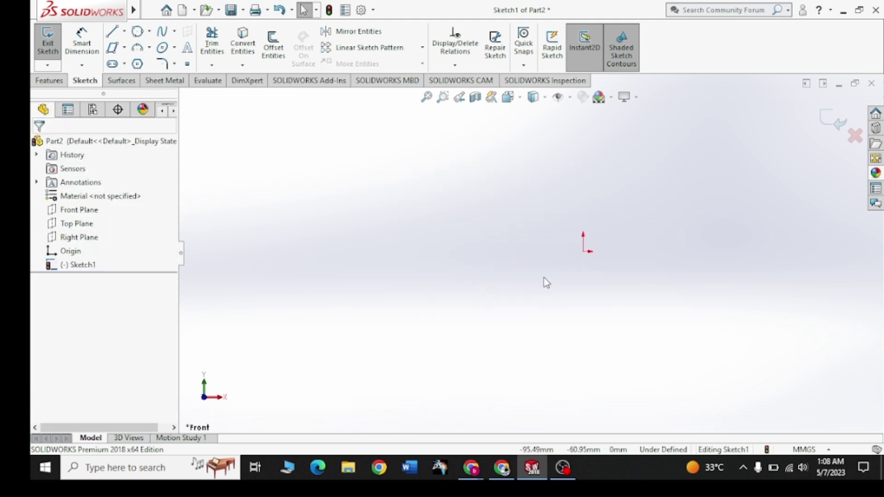